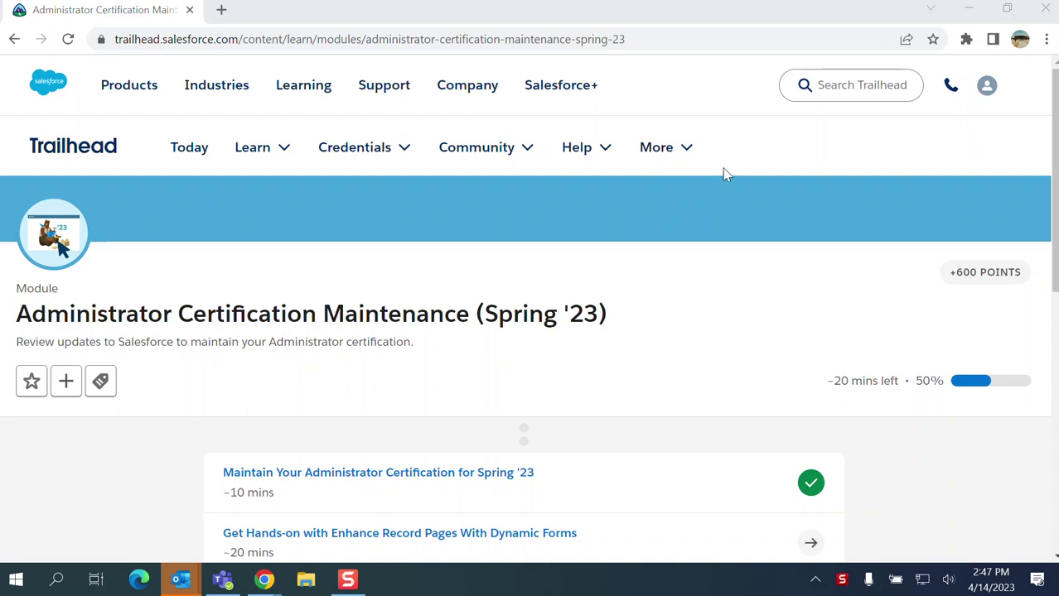
# Open the 'Get Hands-on with Enhance Record Pages With Dynamic Forms' Trailhead unit
pyautogui.scroll(-1, 704, 237)
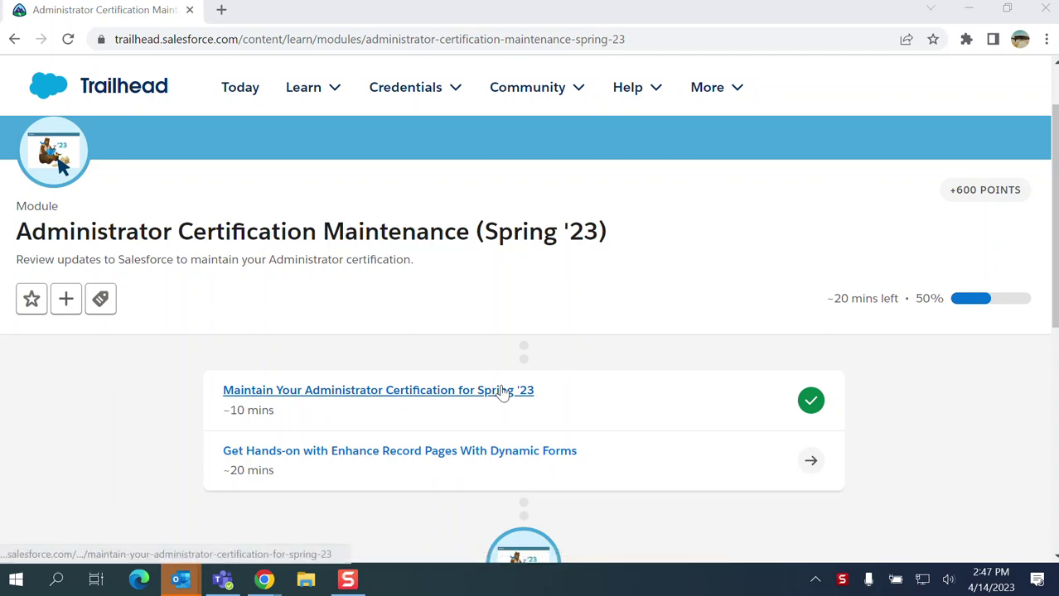
pyautogui.scroll(-1, 607, 345)
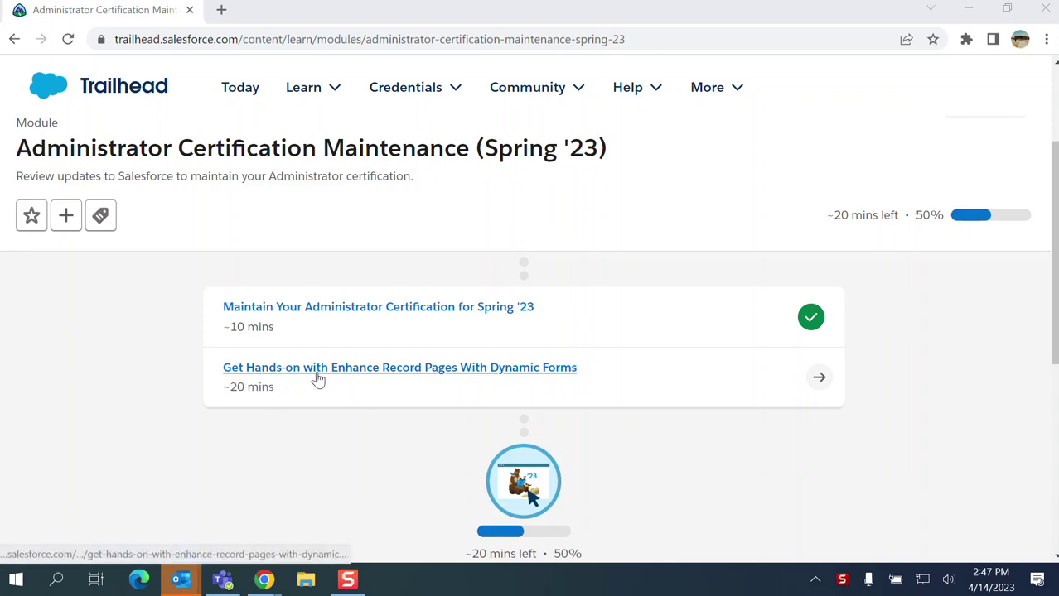
pyautogui.click(477, 377)
pyautogui.click(476, 377)
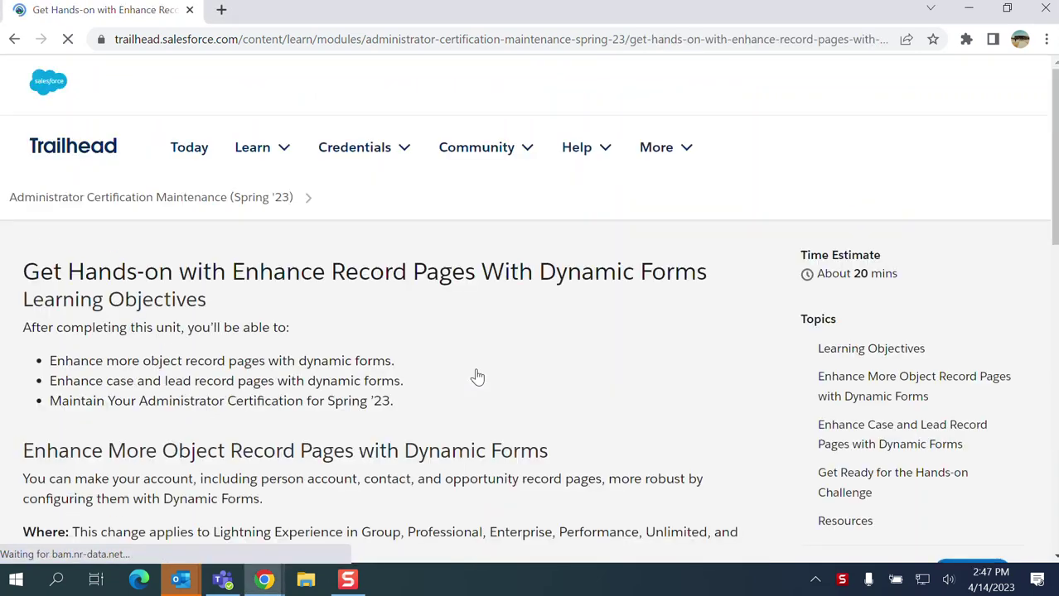
# Scroll the unit down to its Hands-on Challenge section
pyautogui.scroll(-2, 490, 284)
pyautogui.scroll(2, 490, 284)
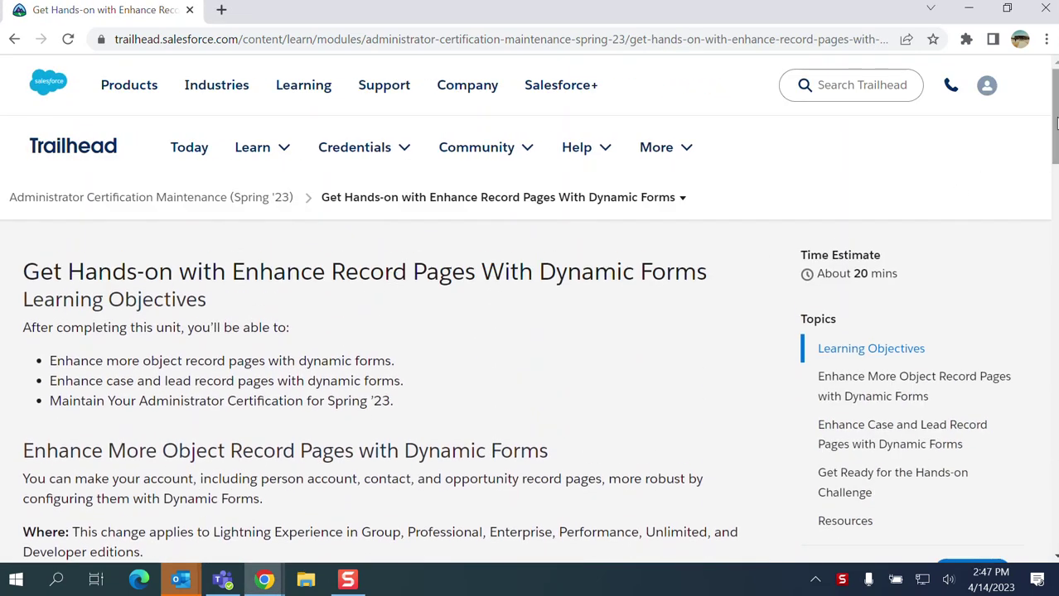
pyautogui.moveTo(1055, 123); pyautogui.dragTo(1056, 261)
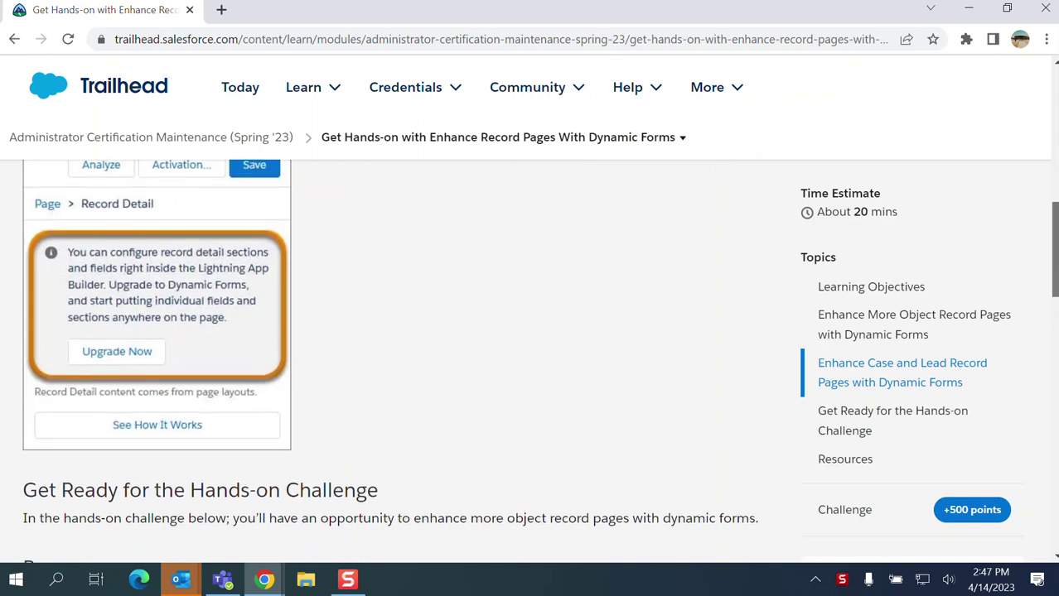
pyautogui.moveTo(1055, 261); pyautogui.dragTo(1045, 418)
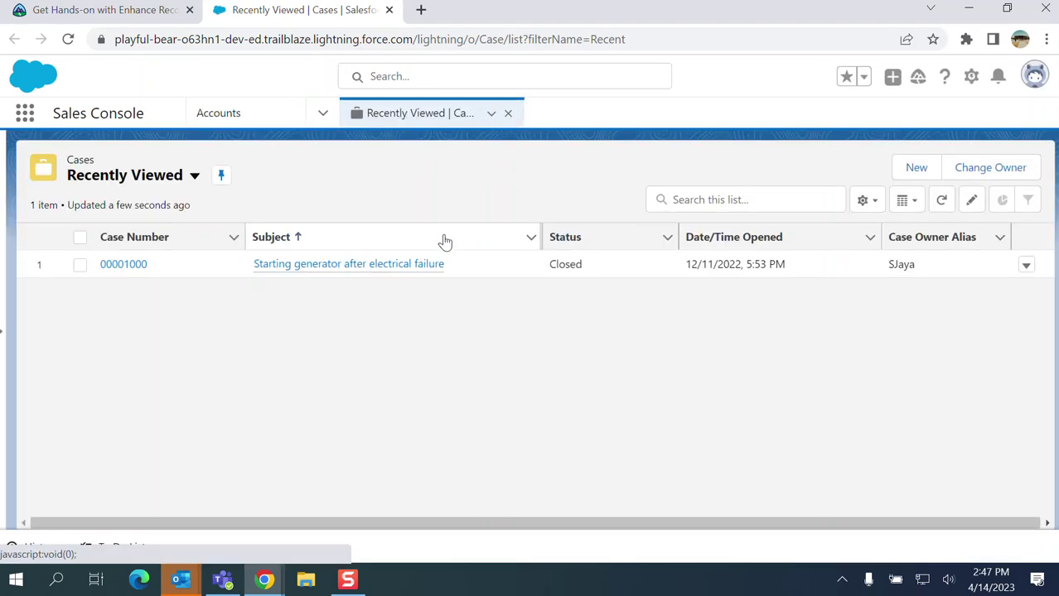
# Go to Cases via the App Launcher, then show the Case object's Lightning Record Pages
pyautogui.click(25, 114)
pyautogui.write('case')
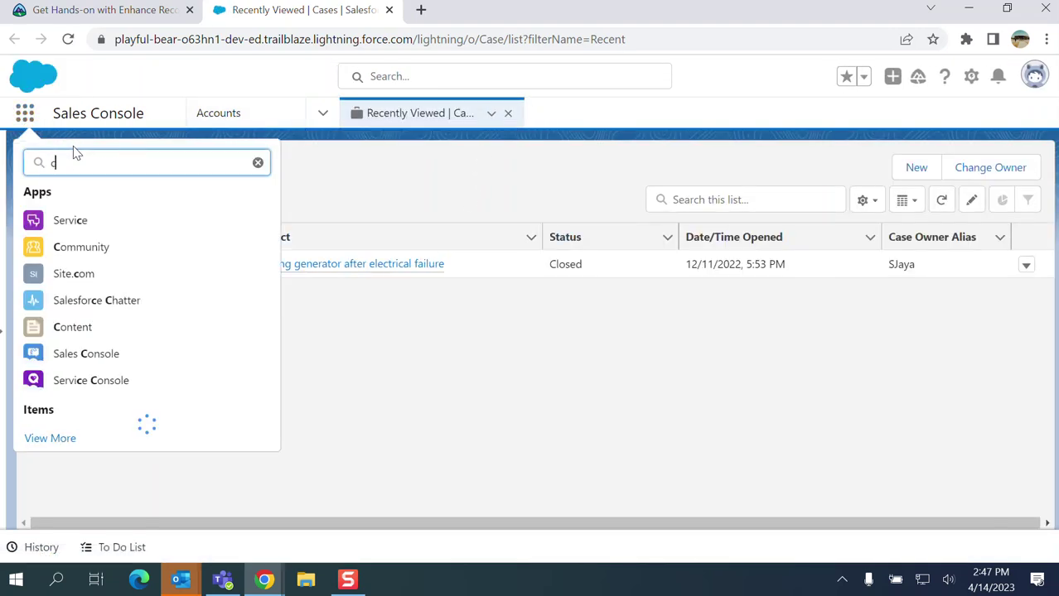
pyautogui.click(37, 268)
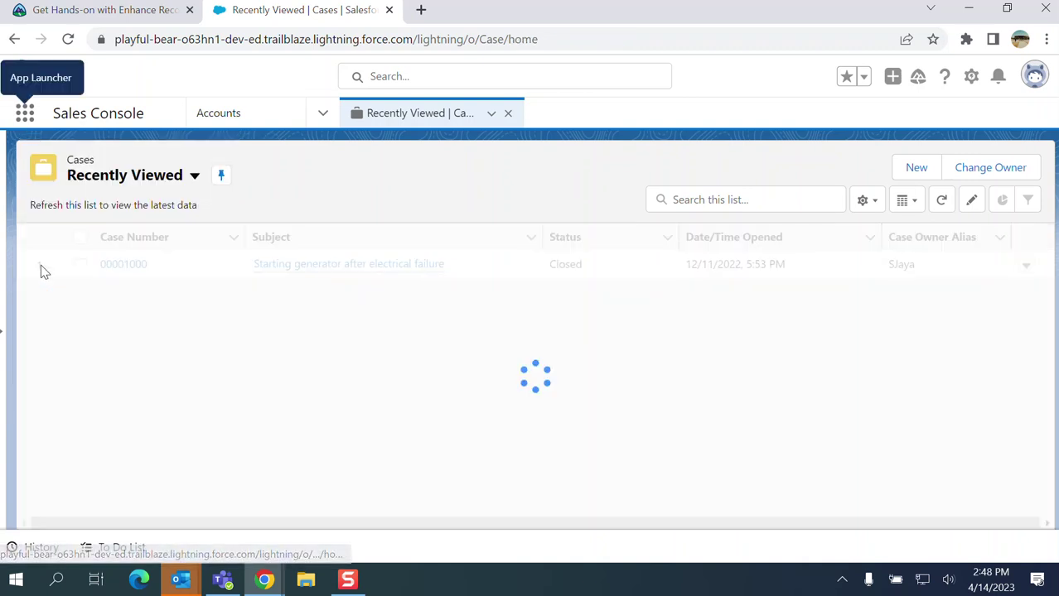
pyautogui.click(972, 86)
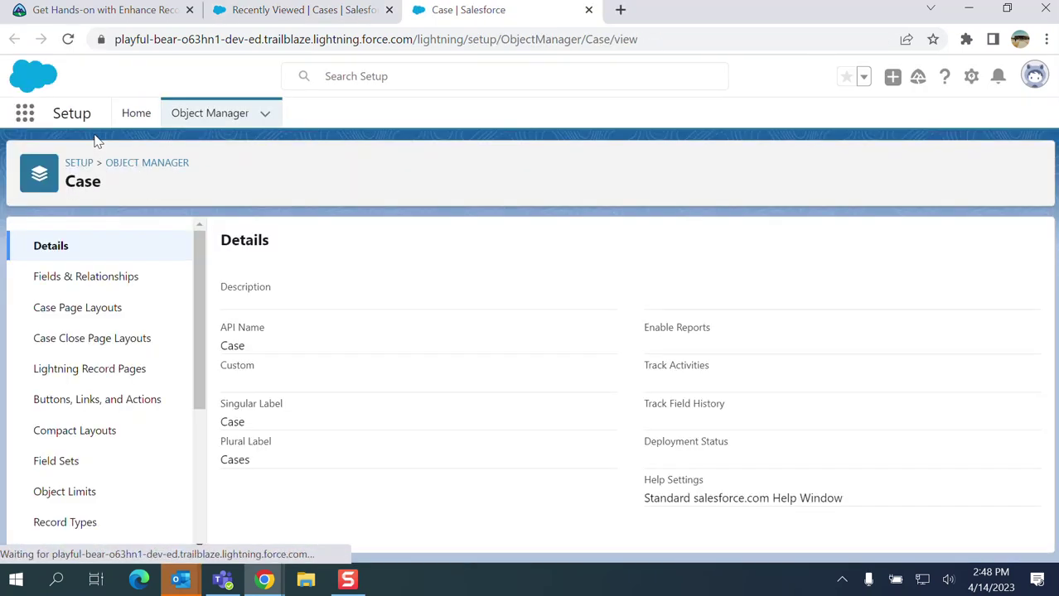
pyautogui.click(90, 373)
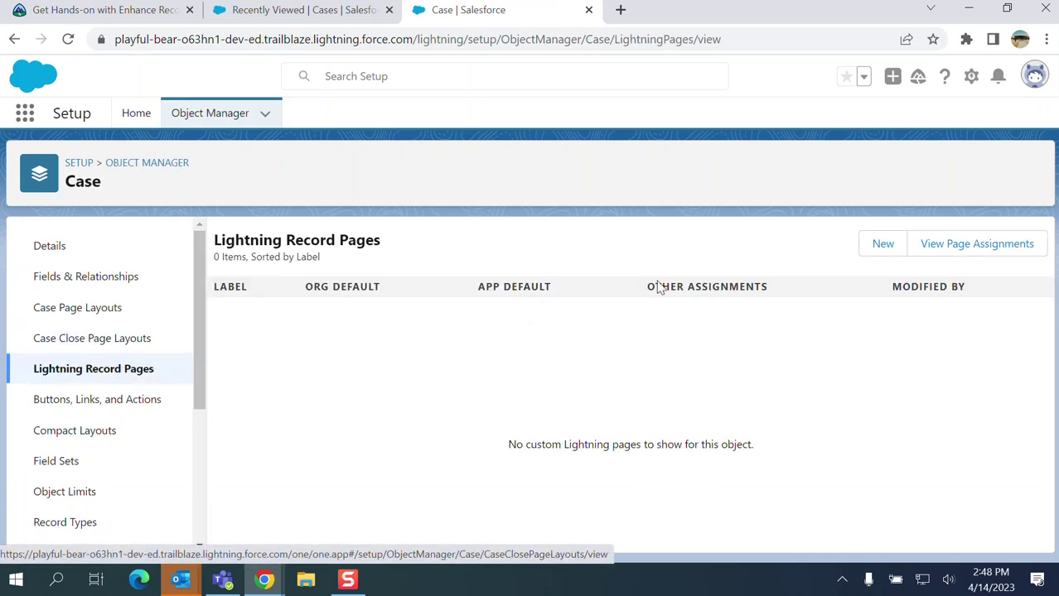
# Start a new Lightning page of type Record Page and advance to the label step
pyautogui.click(878, 248)
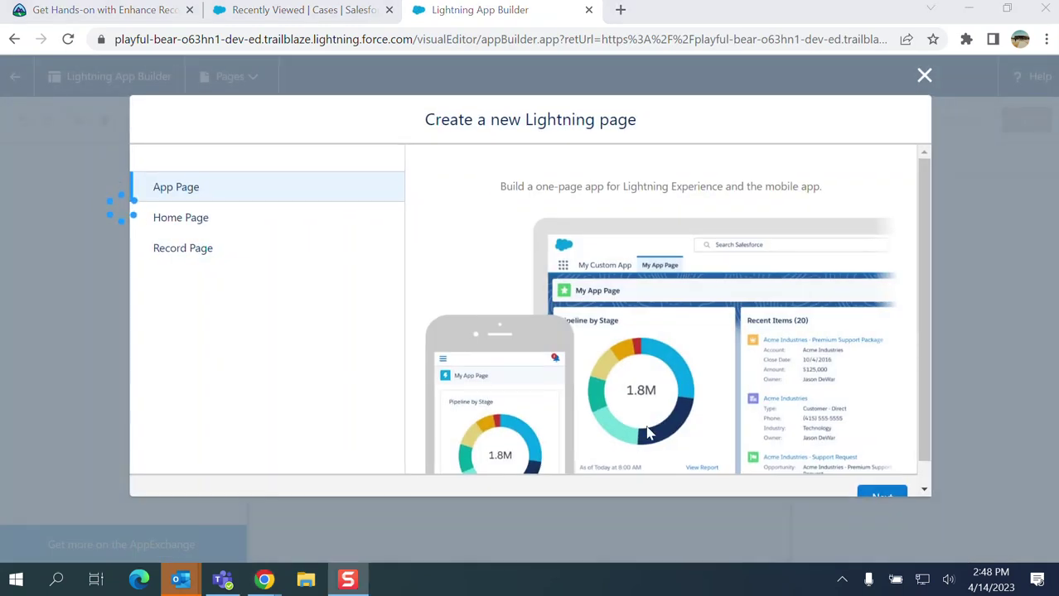
pyautogui.click(187, 253)
pyautogui.scroll(-1, 537, 396)
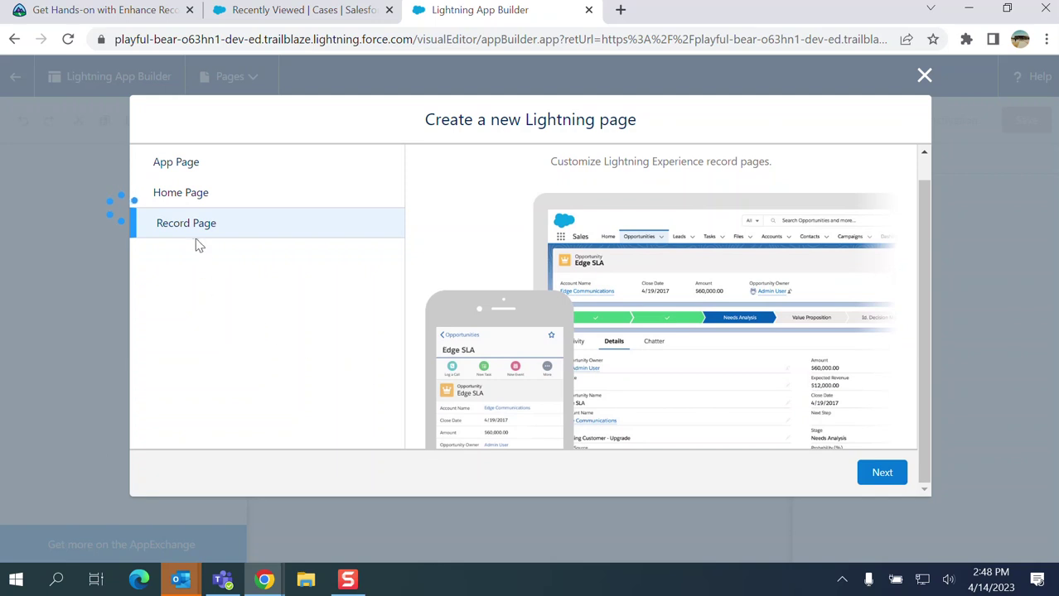
pyautogui.click(883, 473)
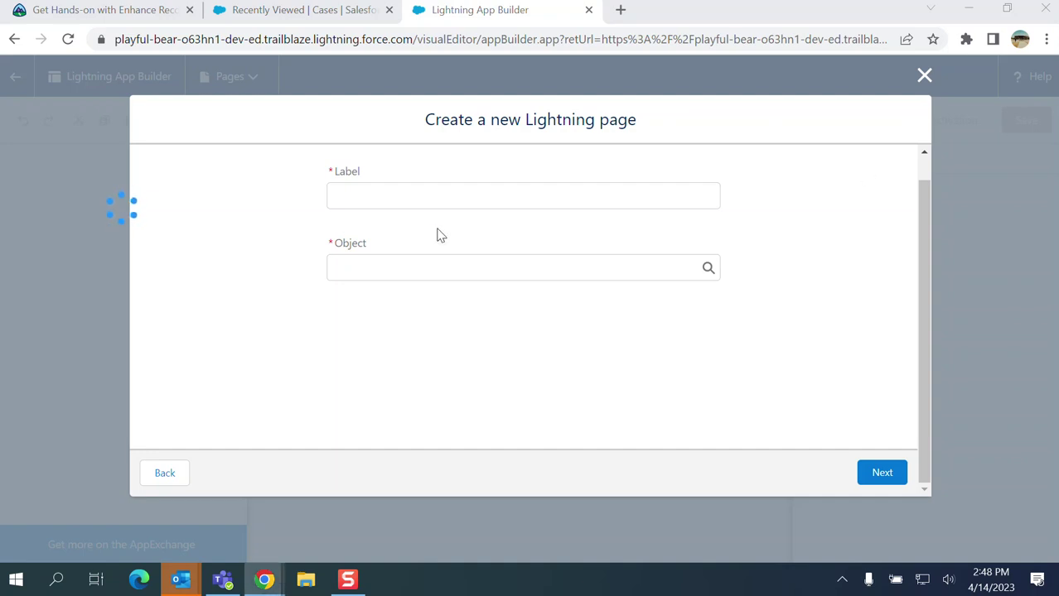
# Label the page 'Enhanced Case Layout', set its object to Case, and continue
pyautogui.click(405, 192)
pyautogui.write('Enhanced Case Layout')
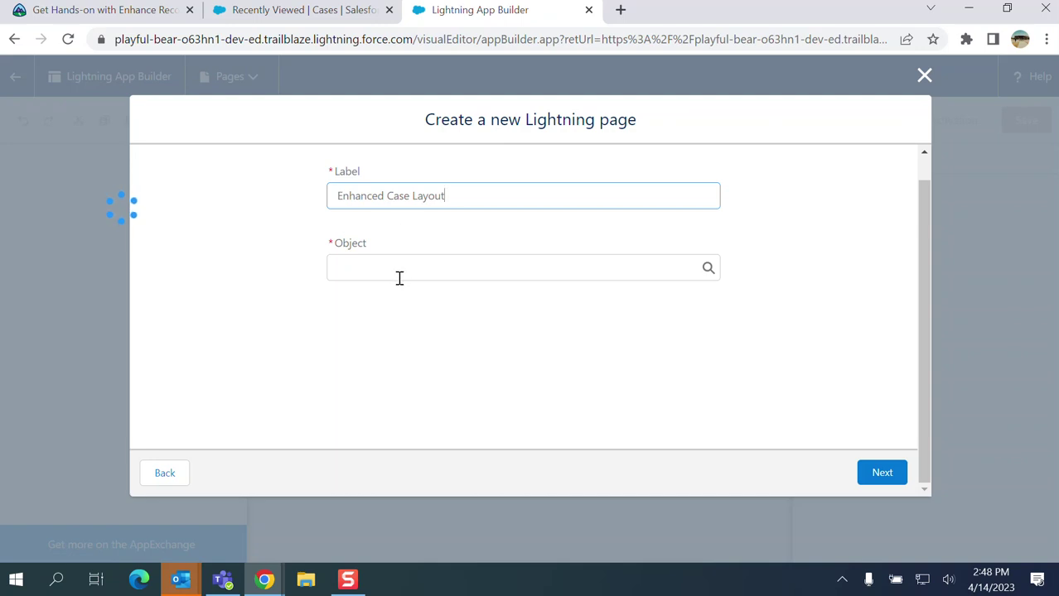
pyautogui.click(127, 12)
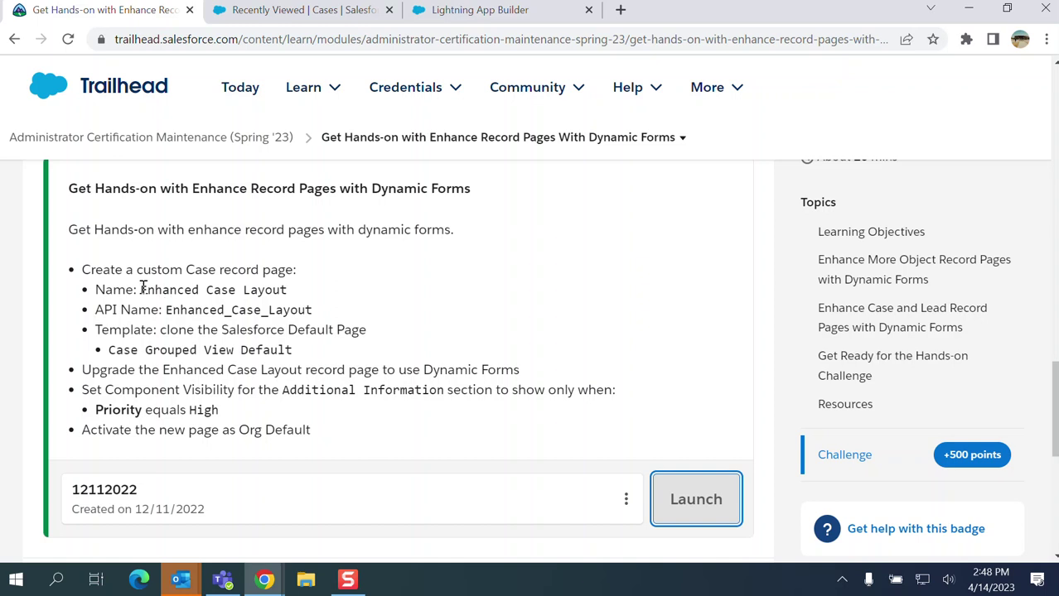
pyautogui.moveTo(142, 289); pyautogui.dragTo(284, 291)
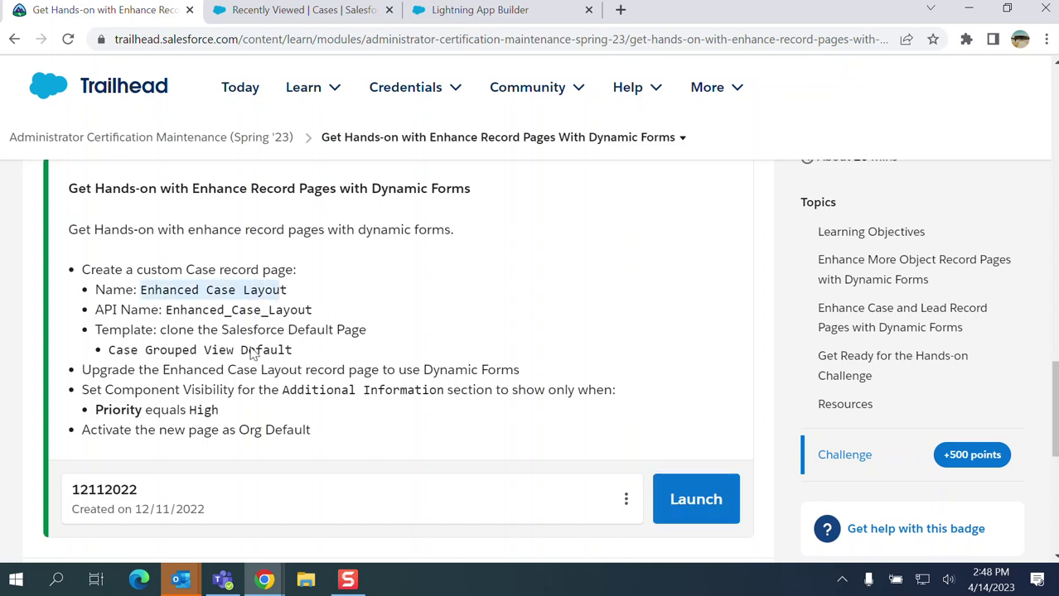
pyautogui.click(497, 12)
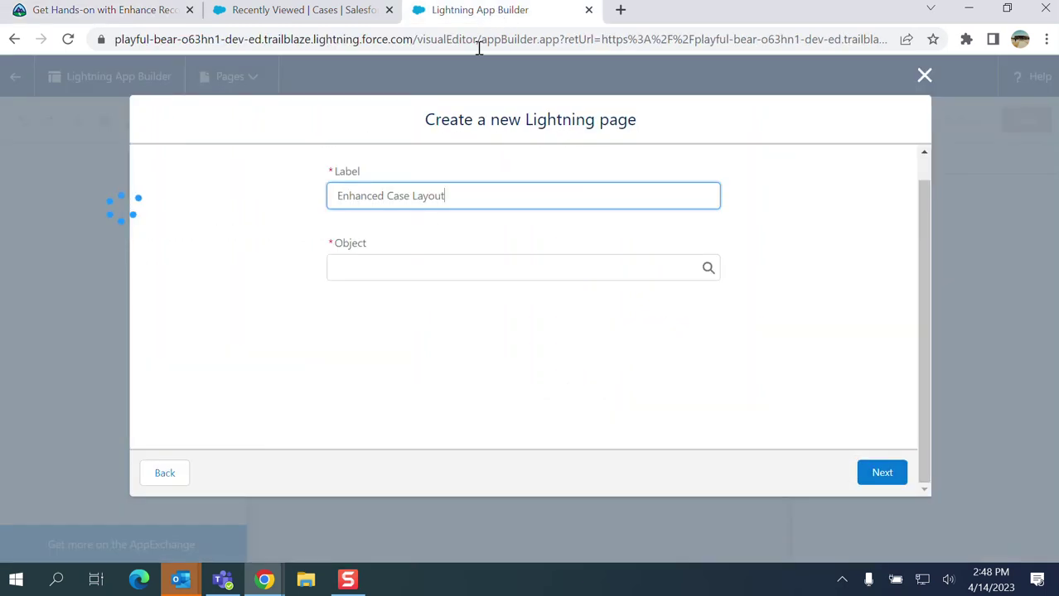
pyautogui.click(425, 267)
pyautogui.write('case')
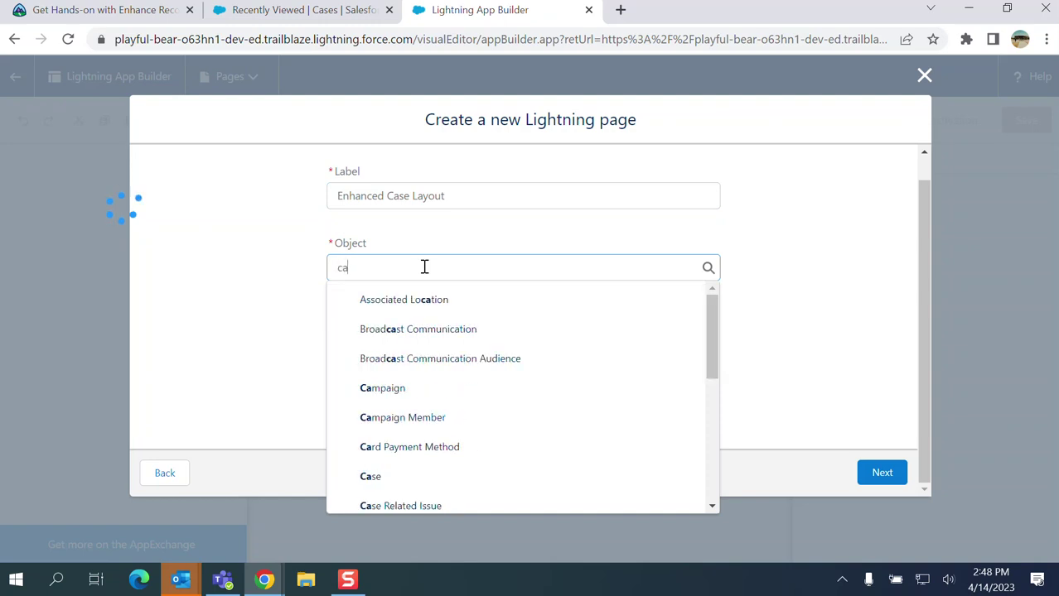
pyautogui.click(385, 300)
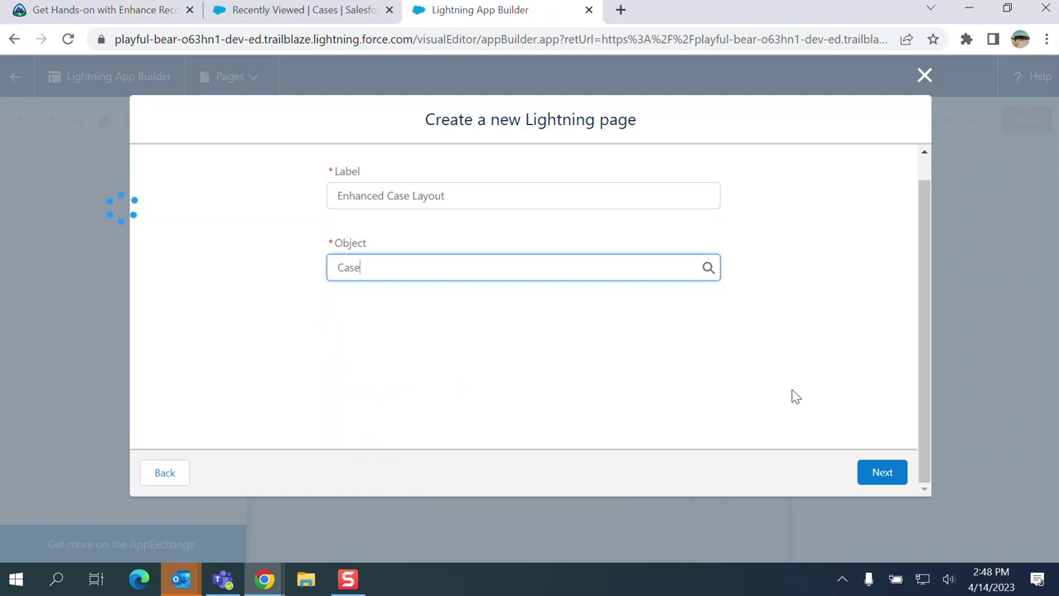
pyautogui.click(880, 478)
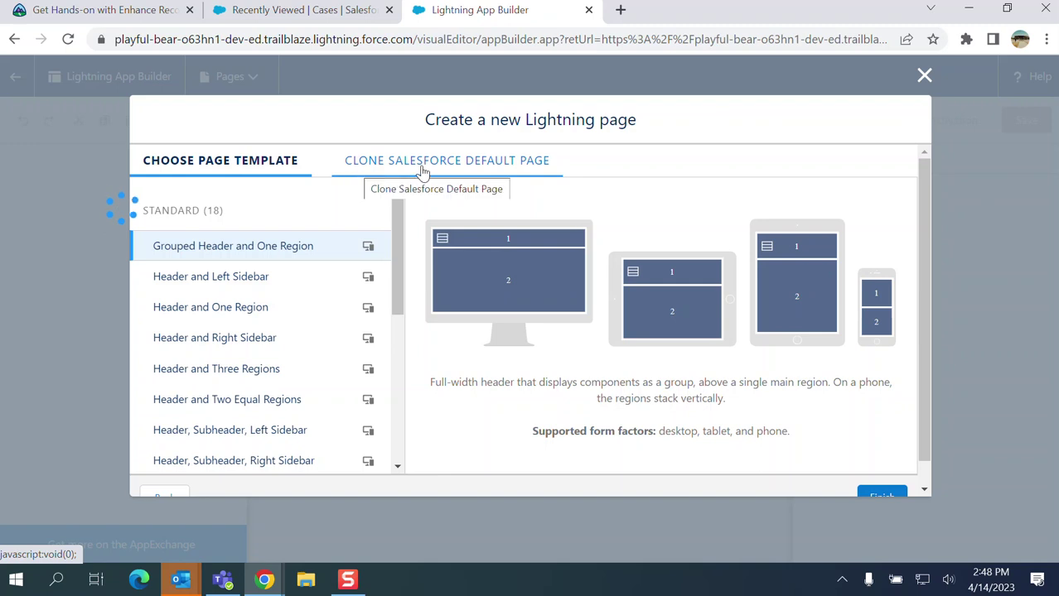
# Create the page as a clone of Case Grouped View Default, checking the challenge's required template
pyautogui.click(471, 165)
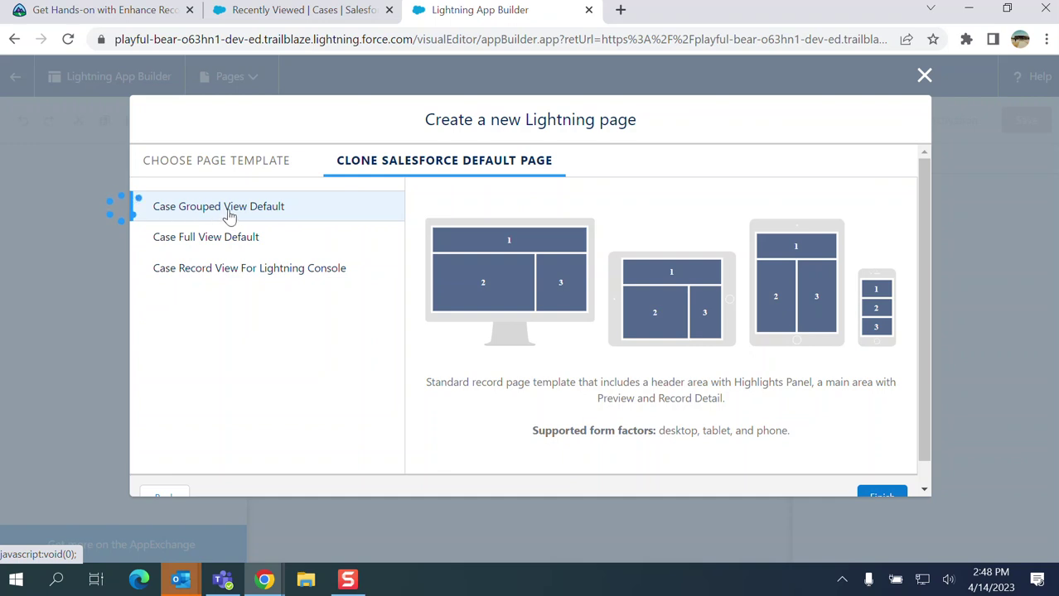
pyautogui.click(133, 12)
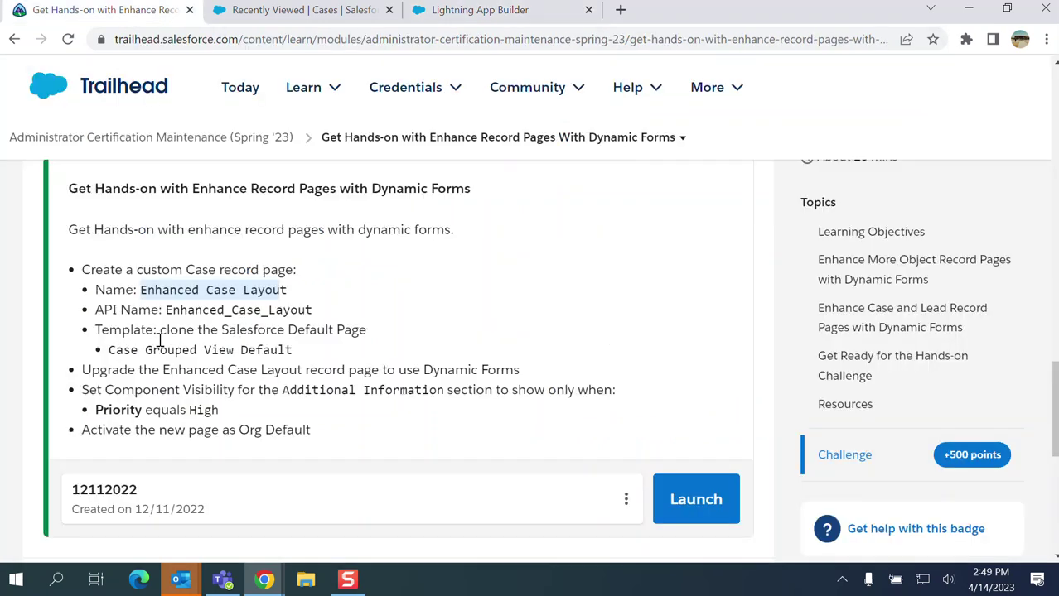
pyautogui.moveTo(109, 350); pyautogui.dragTo(293, 351)
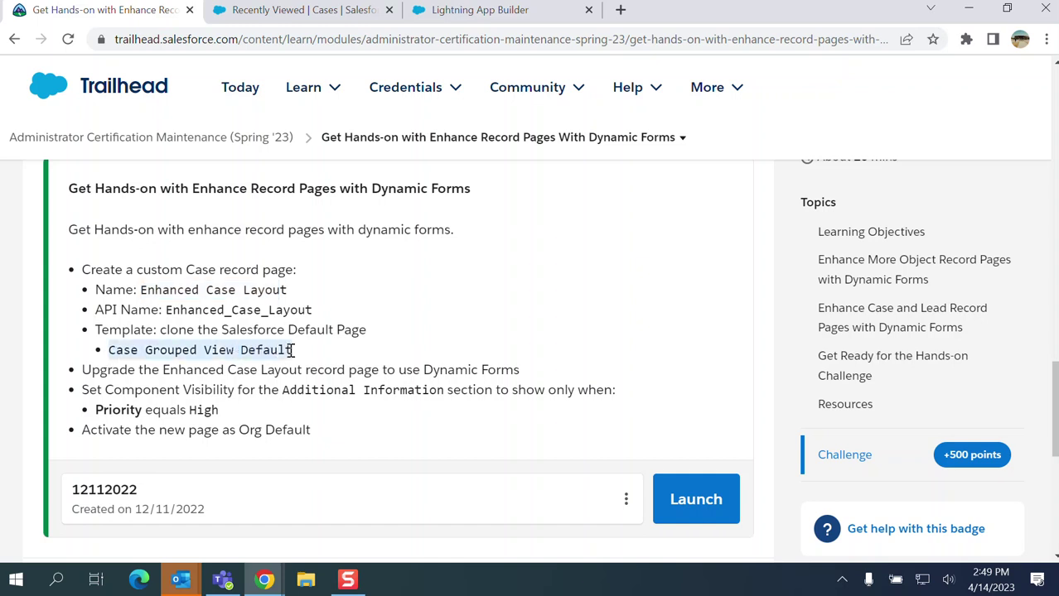
pyautogui.click(163, 332)
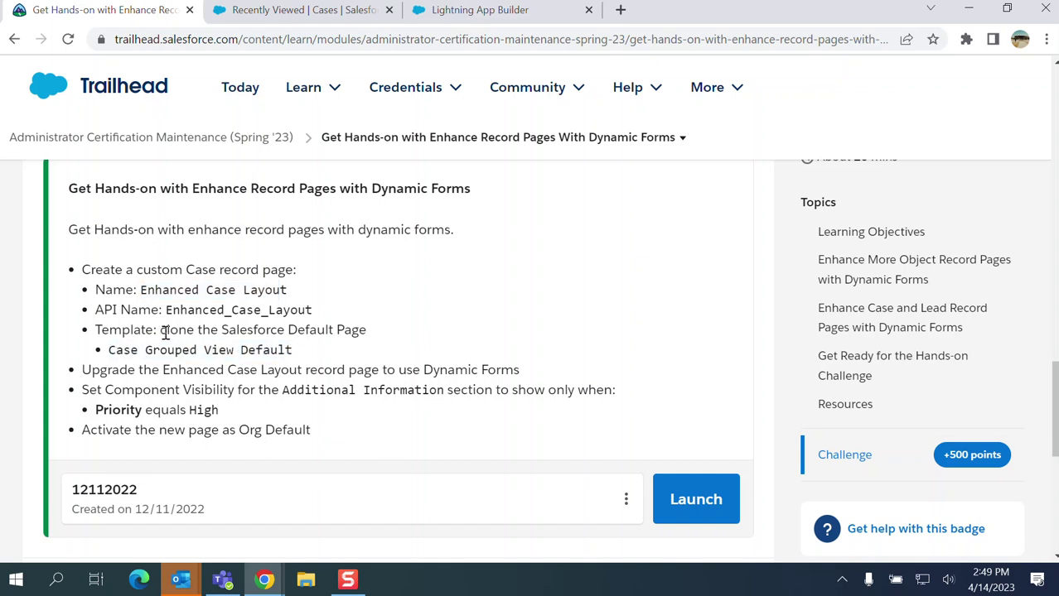
pyautogui.moveTo(159, 331); pyautogui.dragTo(371, 338)
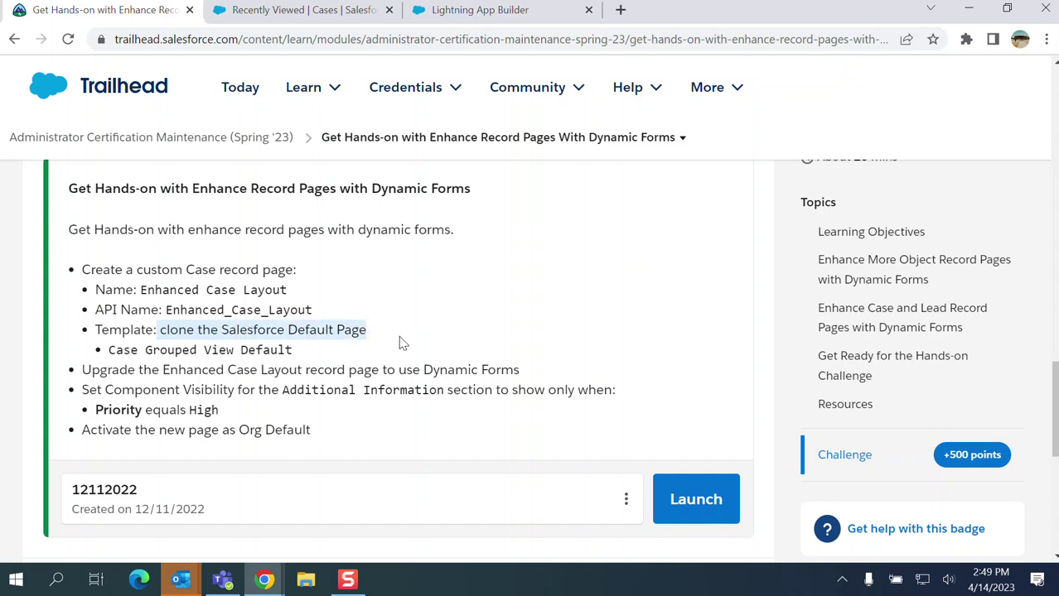
pyautogui.click(328, 358)
pyautogui.click(532, 17)
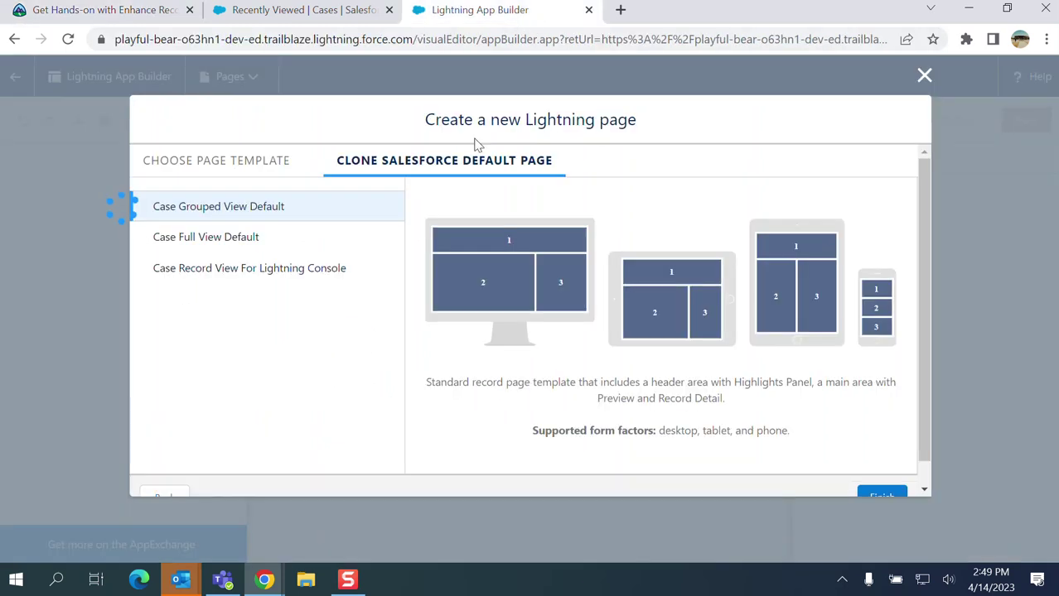
pyautogui.scroll(-1, 754, 305)
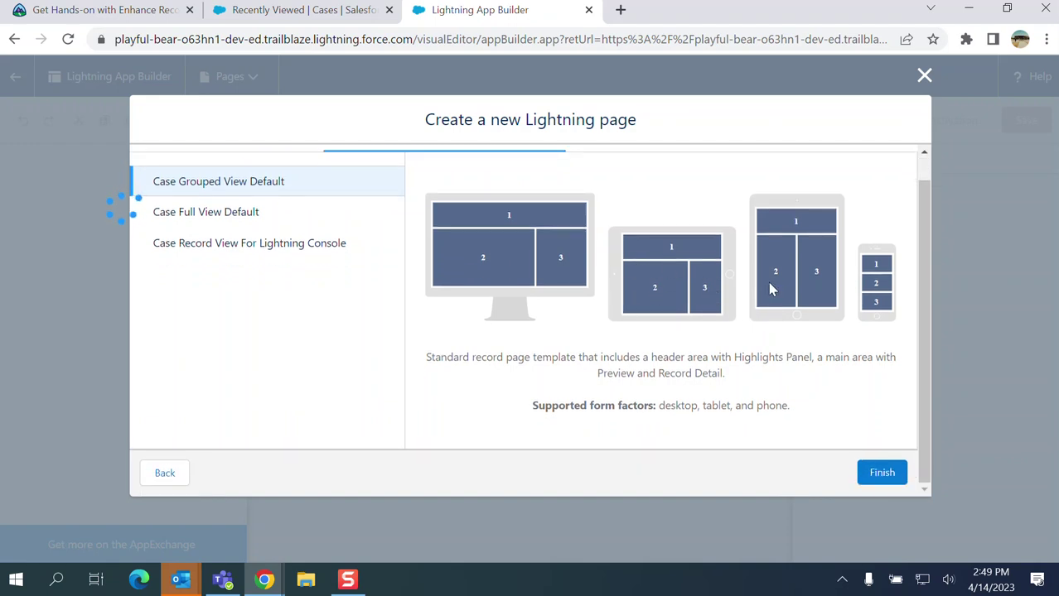
pyautogui.scroll(1, 797, 252)
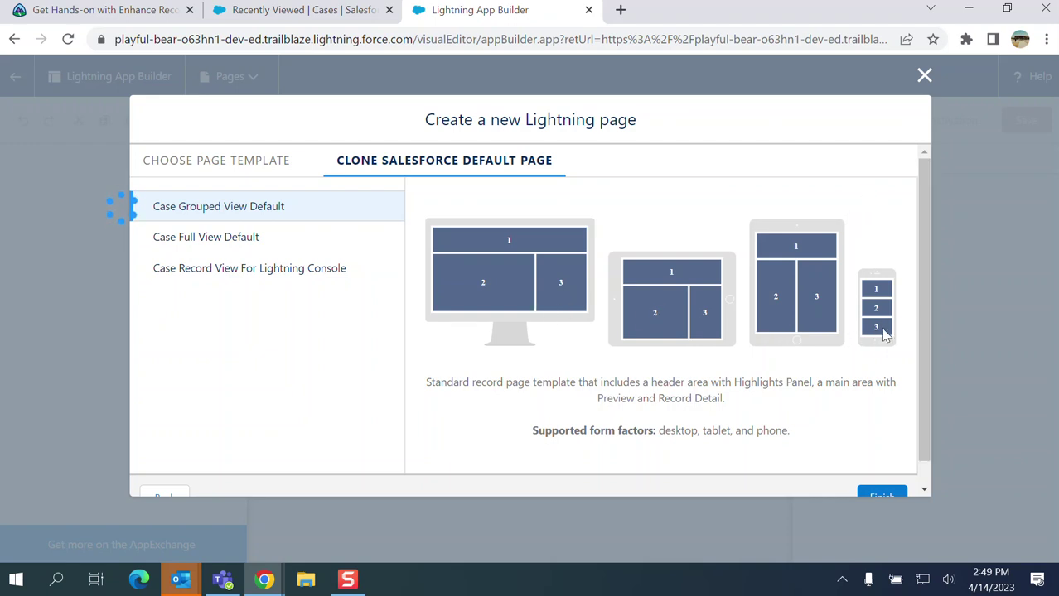
pyautogui.scroll(-1, 890, 316)
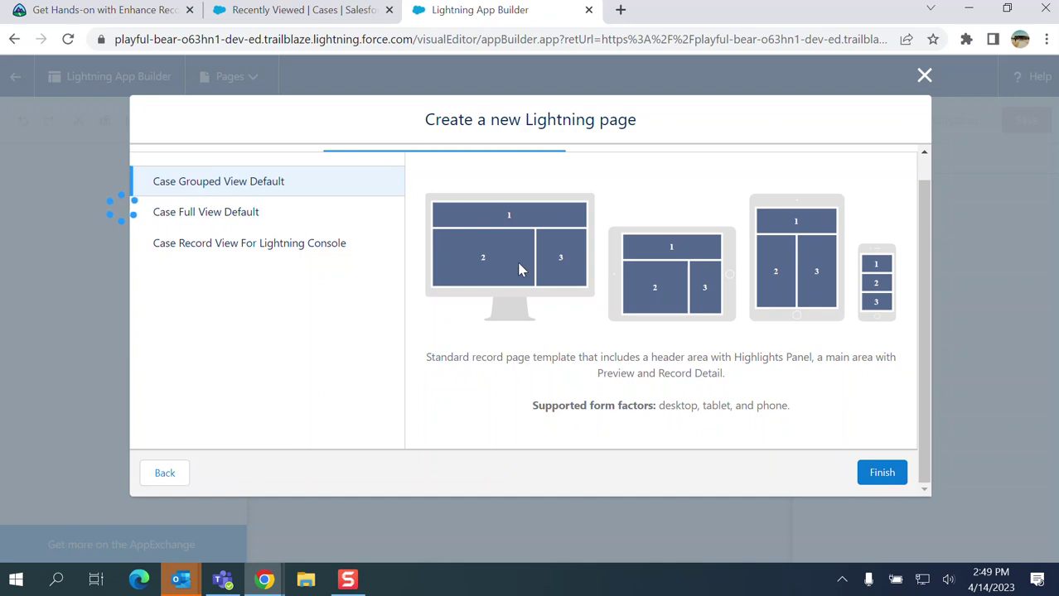
pyautogui.click(873, 471)
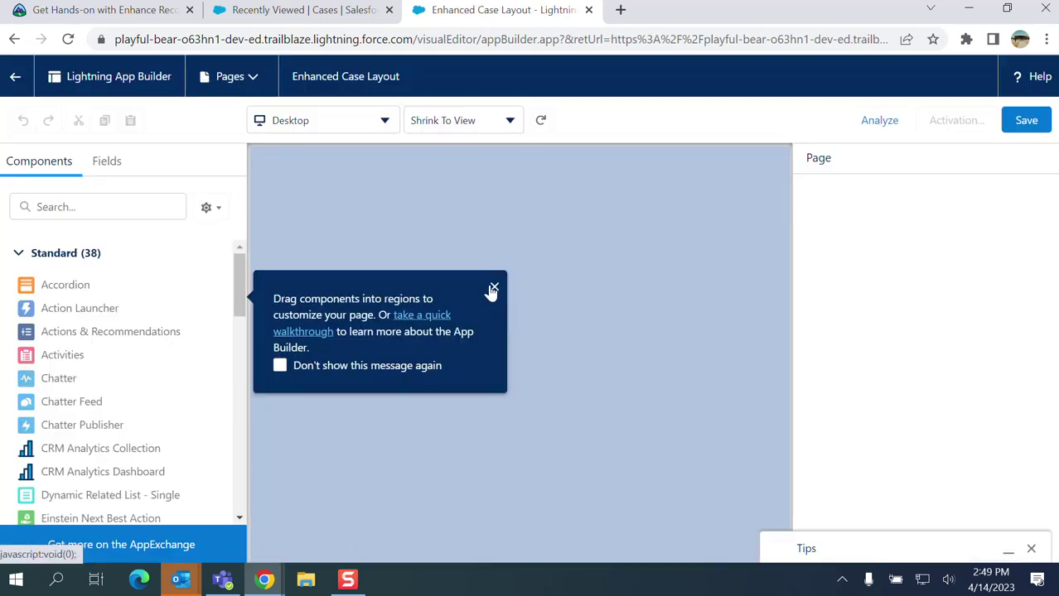
# Dismiss the tip and check the challenge's Additional Information section requirement
pyautogui.click(494, 290)
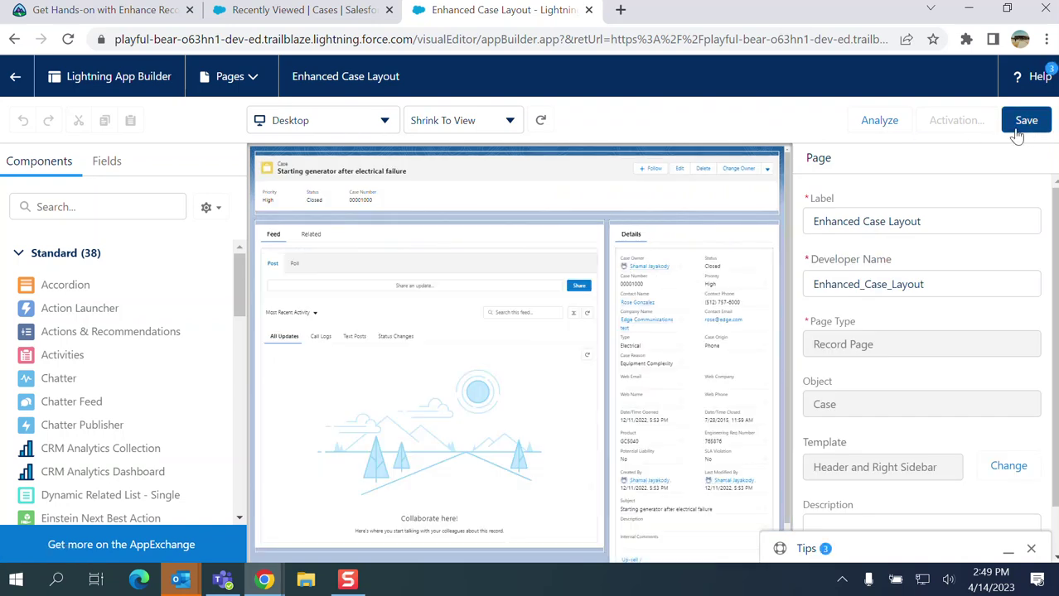
pyautogui.click(124, 13)
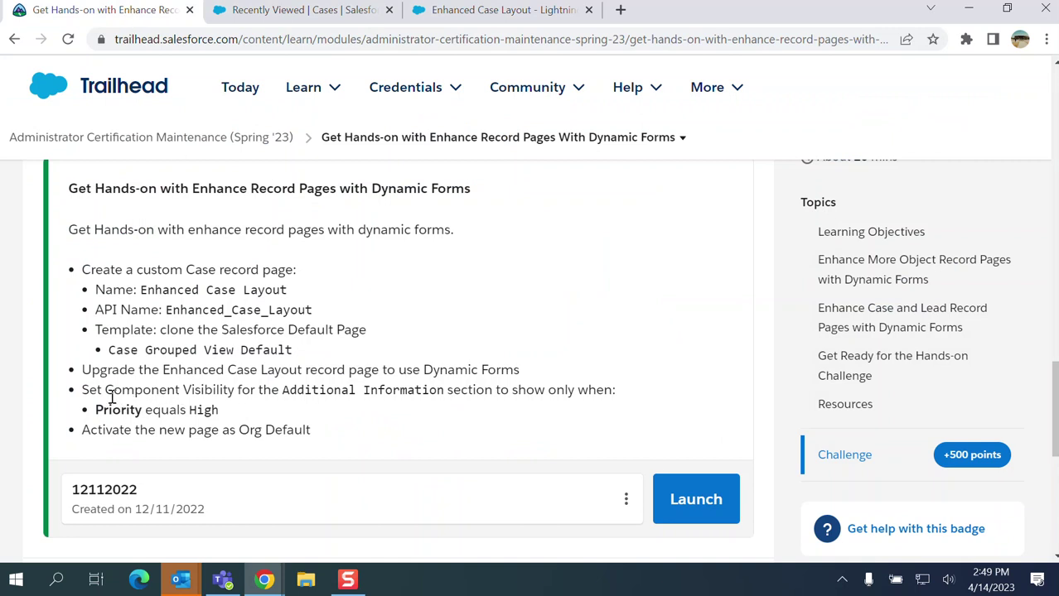
pyautogui.moveTo(282, 390); pyautogui.dragTo(451, 393)
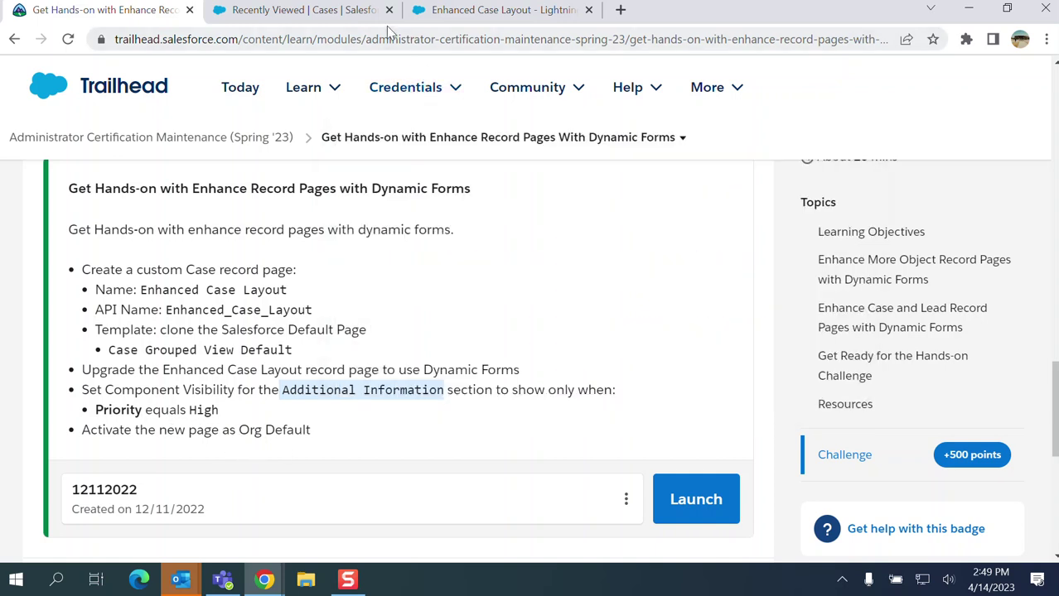
pyautogui.click(441, 16)
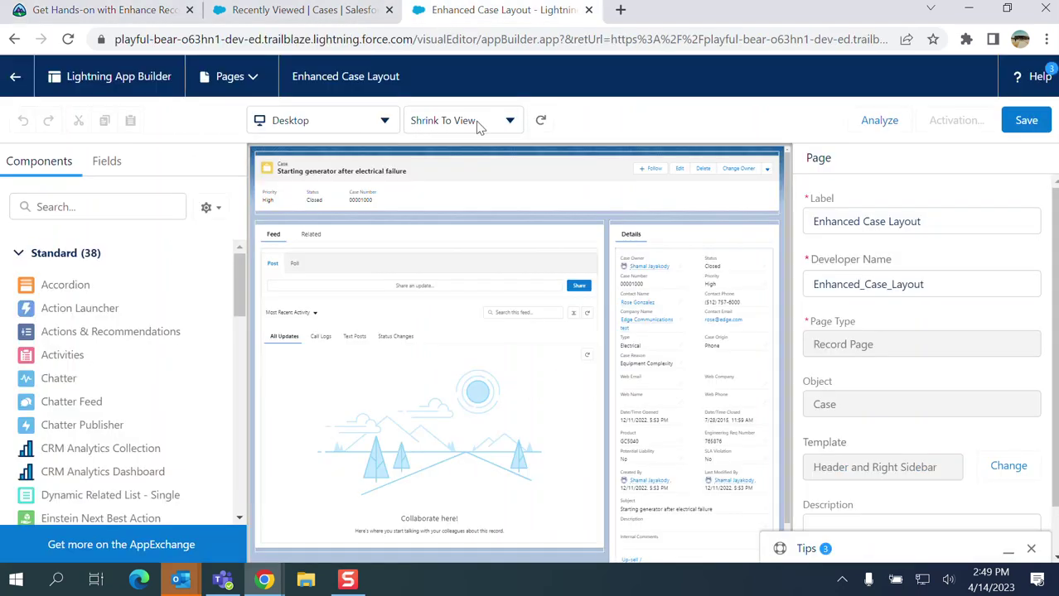
pyautogui.scroll(-1, 719, 304)
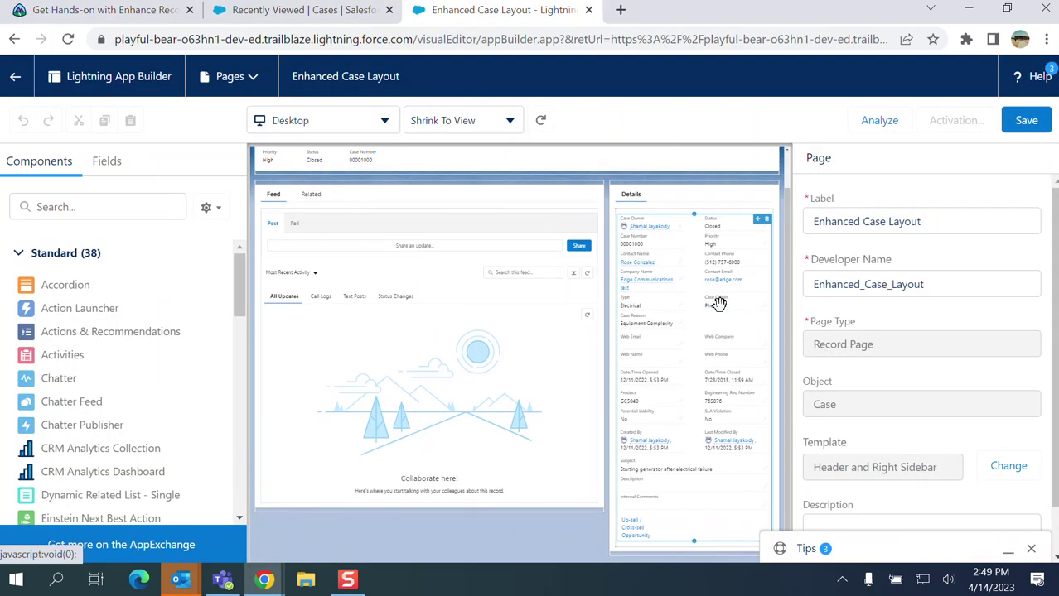
pyautogui.scroll(1, 719, 304)
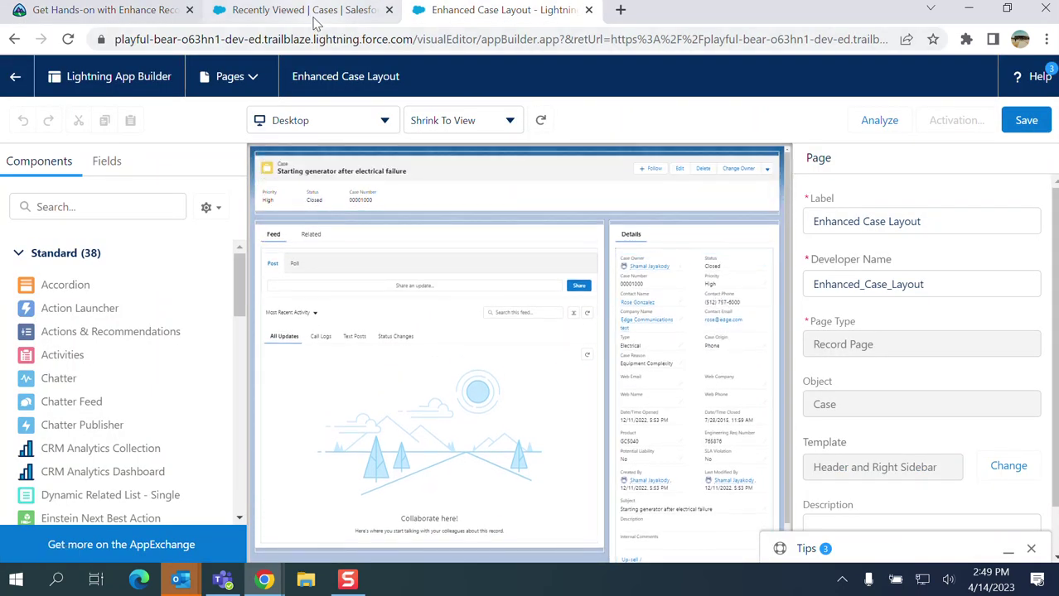
# Select the Record Detail component in the Details column of the canvas
pyautogui.click(365, 18)
pyautogui.click(479, 18)
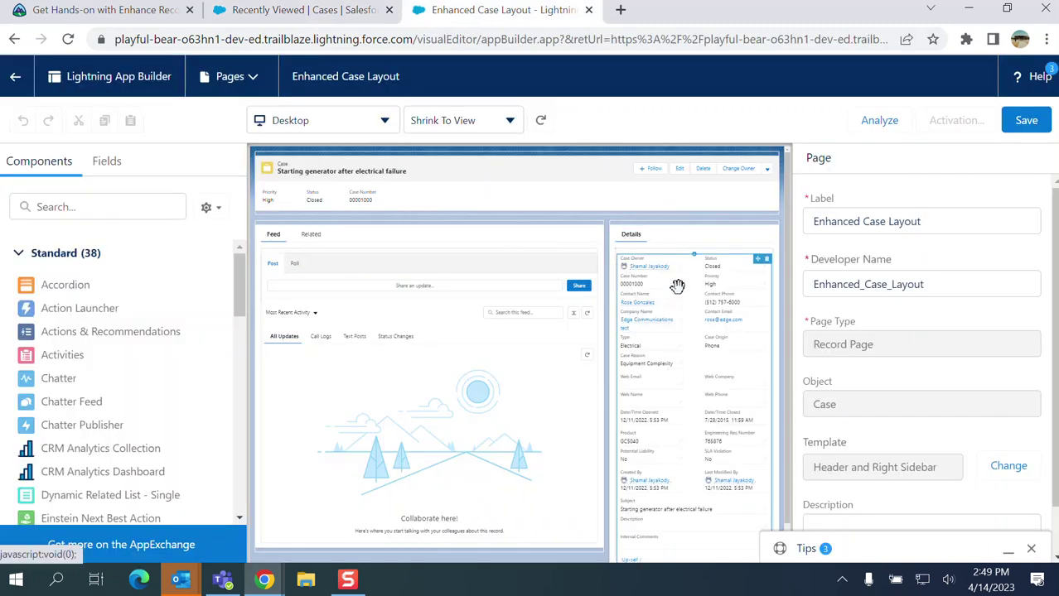
pyautogui.scroll(-1, 678, 286)
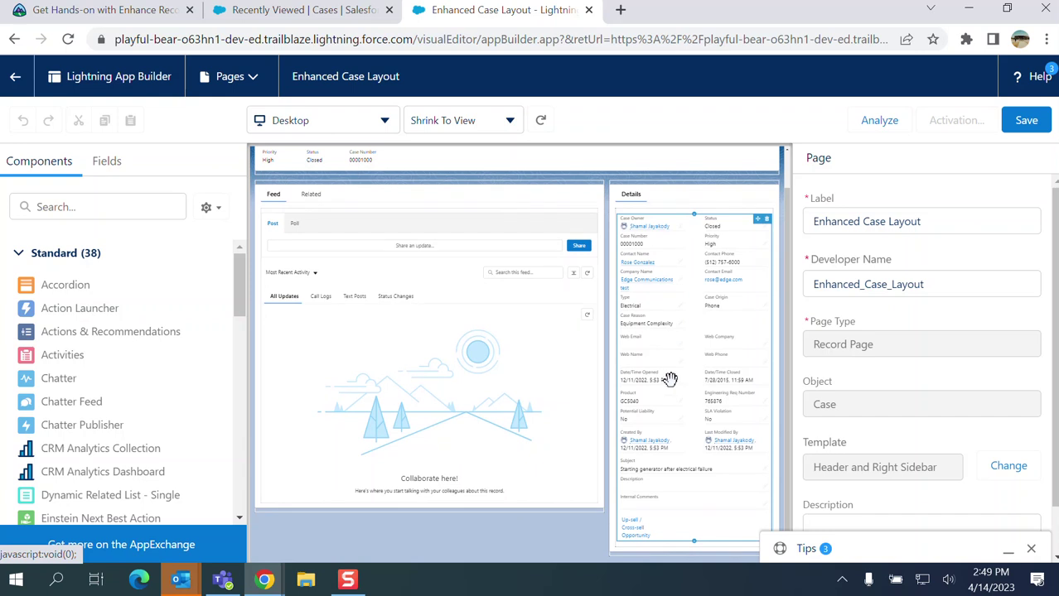
pyautogui.click(665, 382)
pyautogui.scroll(1, 671, 342)
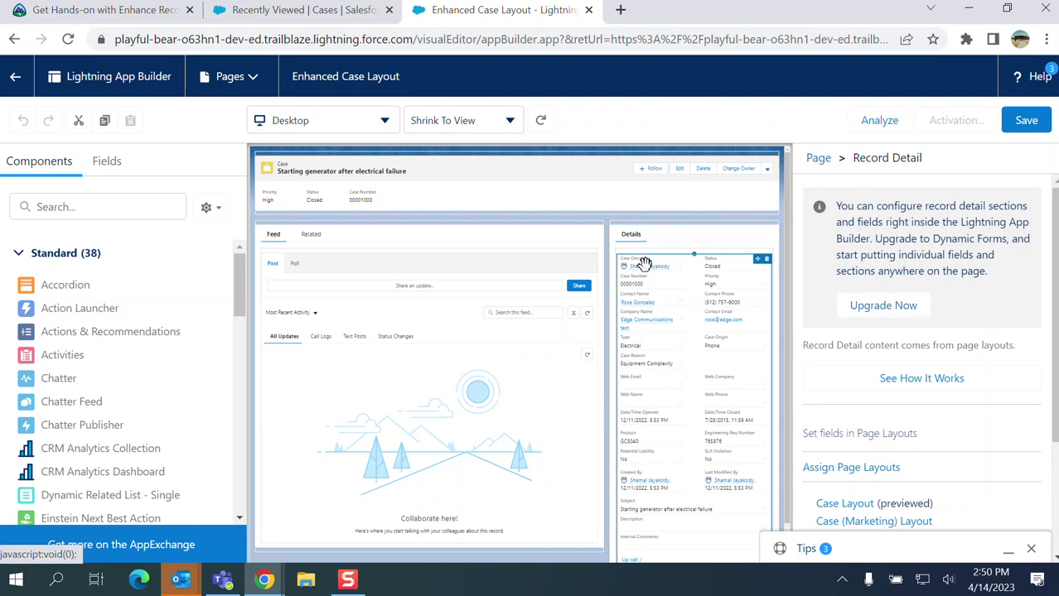
# Upgrade the Record Detail component to Dynamic Forms, using Case Layout as the field source
pyautogui.click(878, 315)
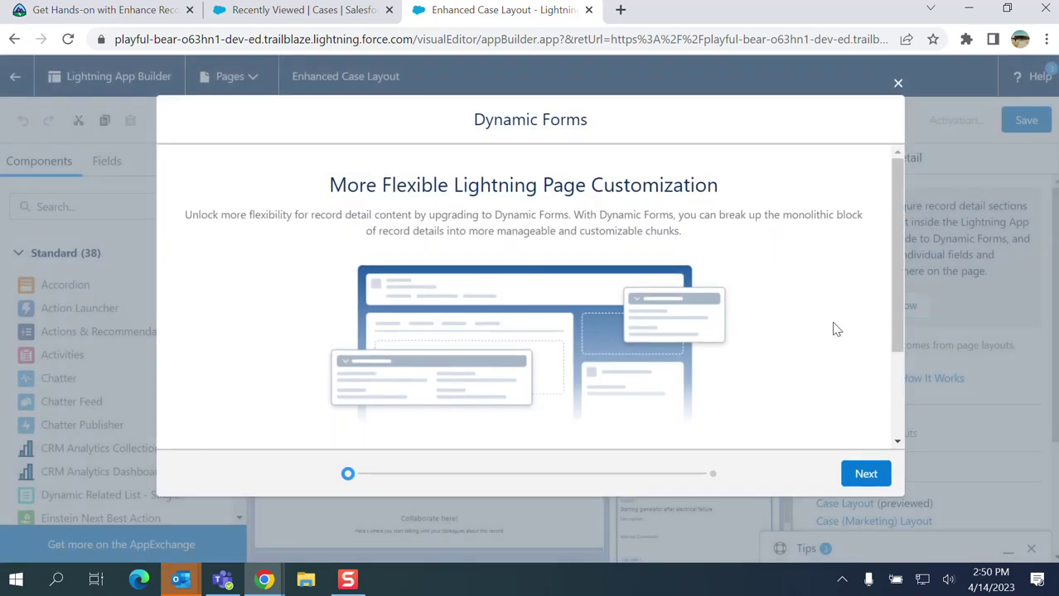
pyautogui.scroll(-3, 878, 434)
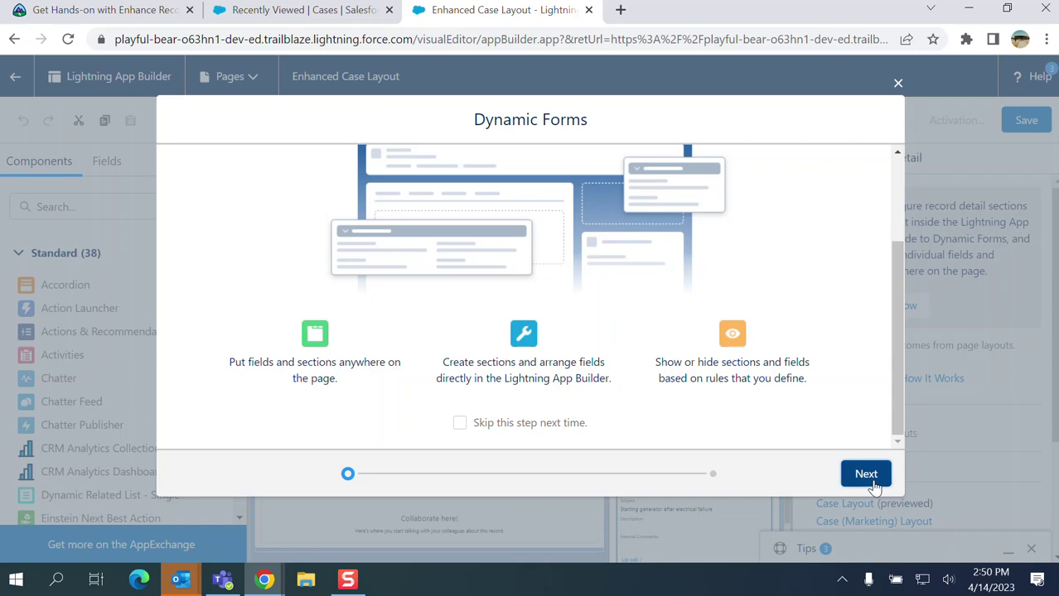
pyautogui.click(866, 473)
pyautogui.scroll(-2, 835, 410)
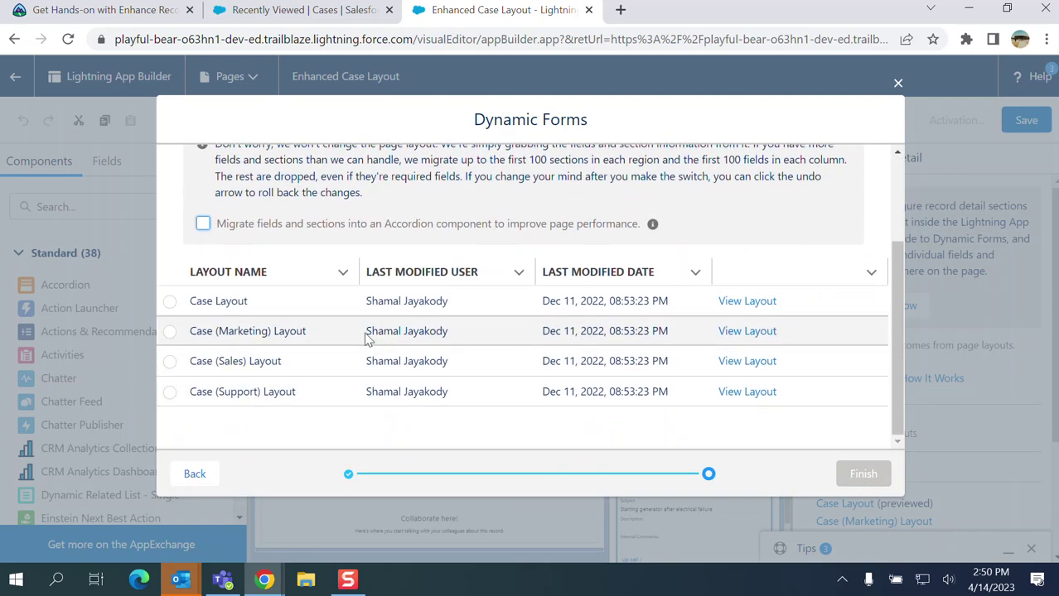
pyautogui.click(170, 303)
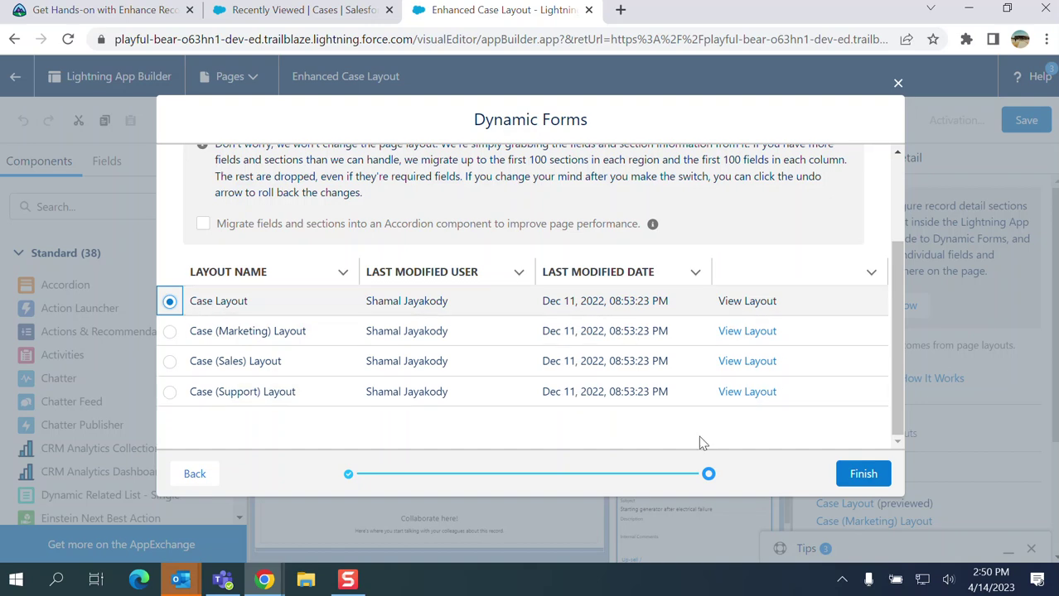
pyautogui.click(866, 476)
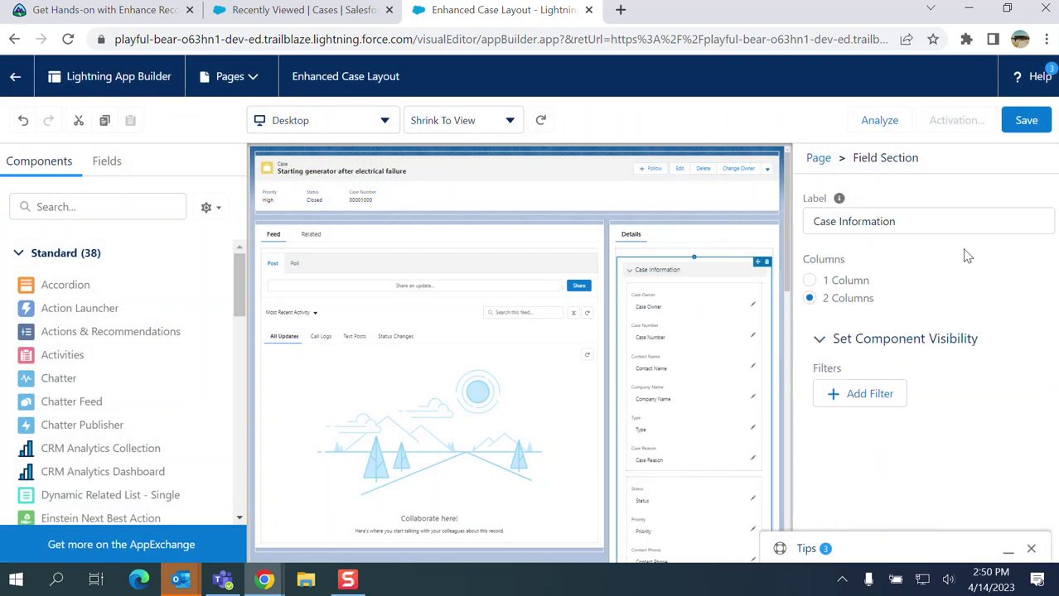
# Select the Additional Information field section on the canvas to show its properties
pyautogui.scroll(-3, 691, 307)
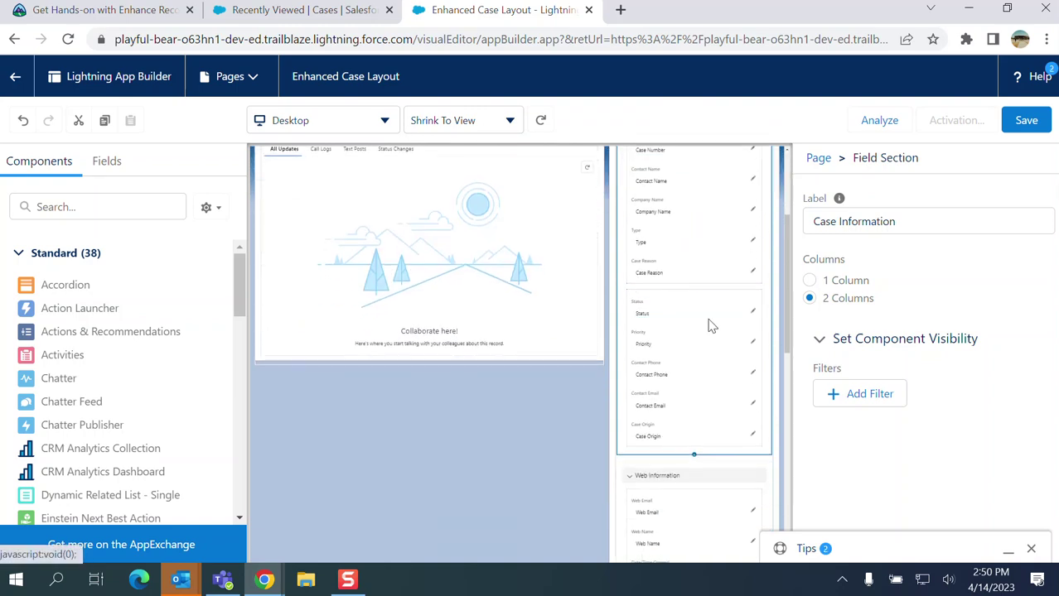
pyautogui.scroll(-3, 714, 288)
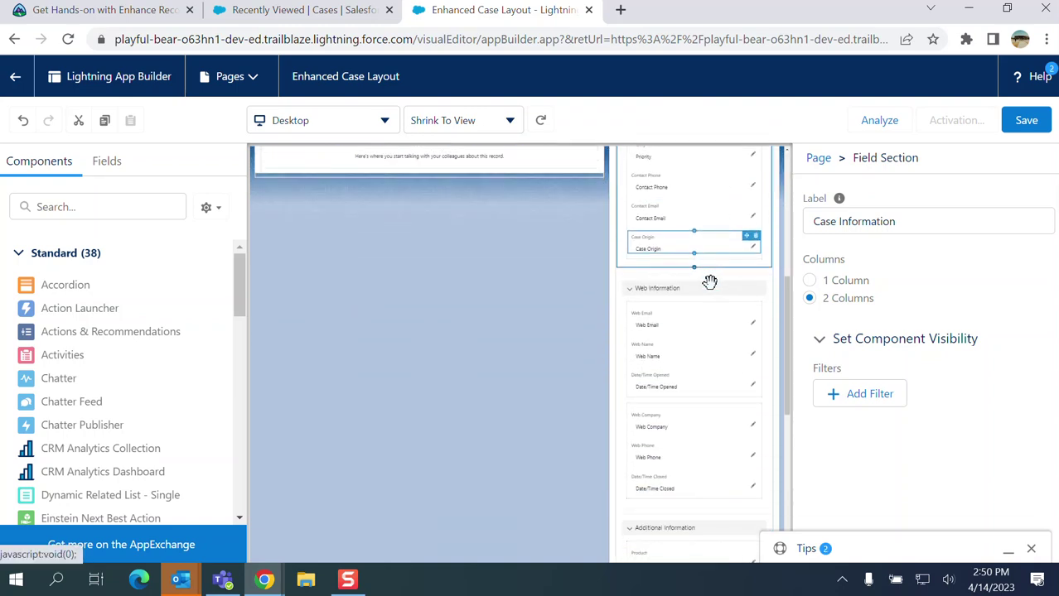
pyautogui.scroll(-3, 706, 295)
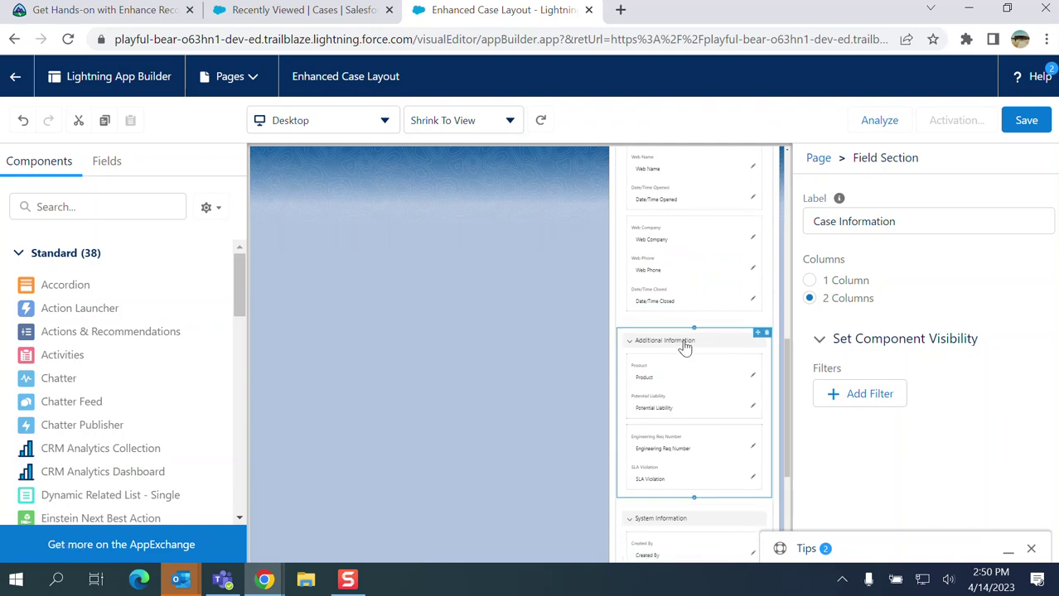
pyautogui.click(628, 342)
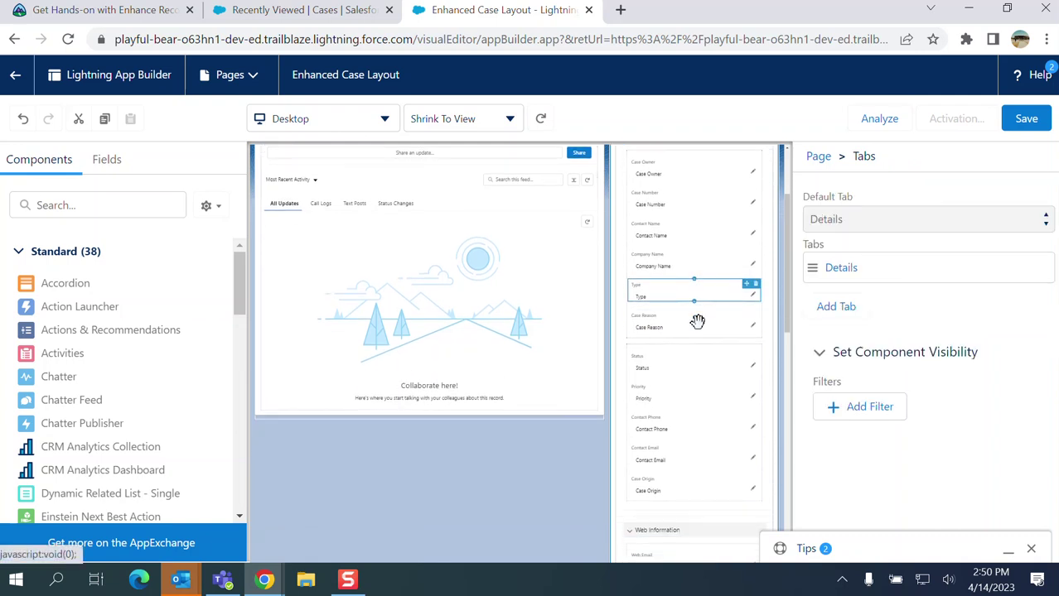
pyautogui.scroll(-7, 698, 322)
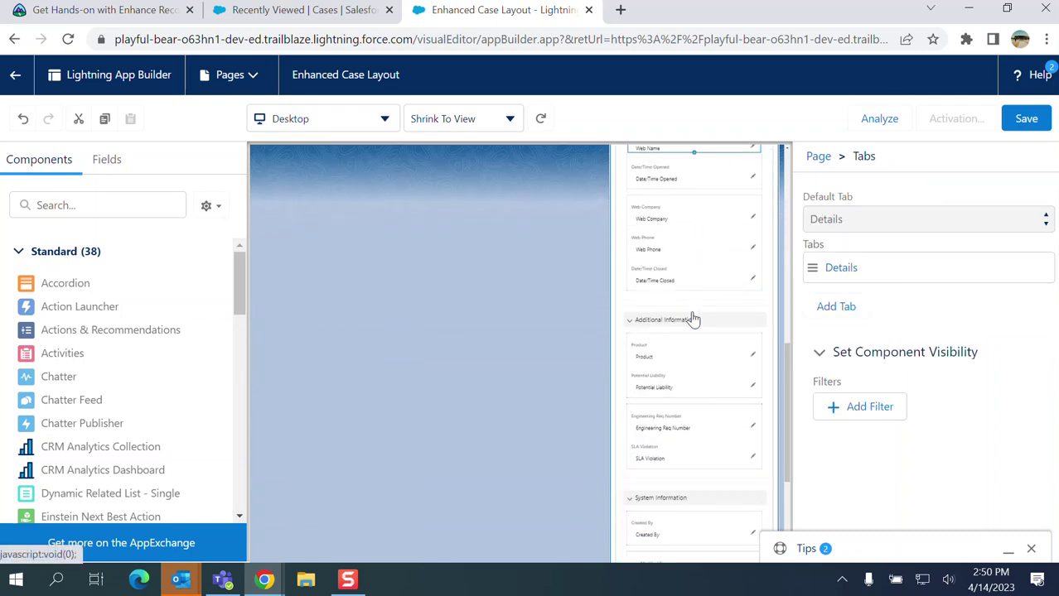
pyautogui.click(687, 324)
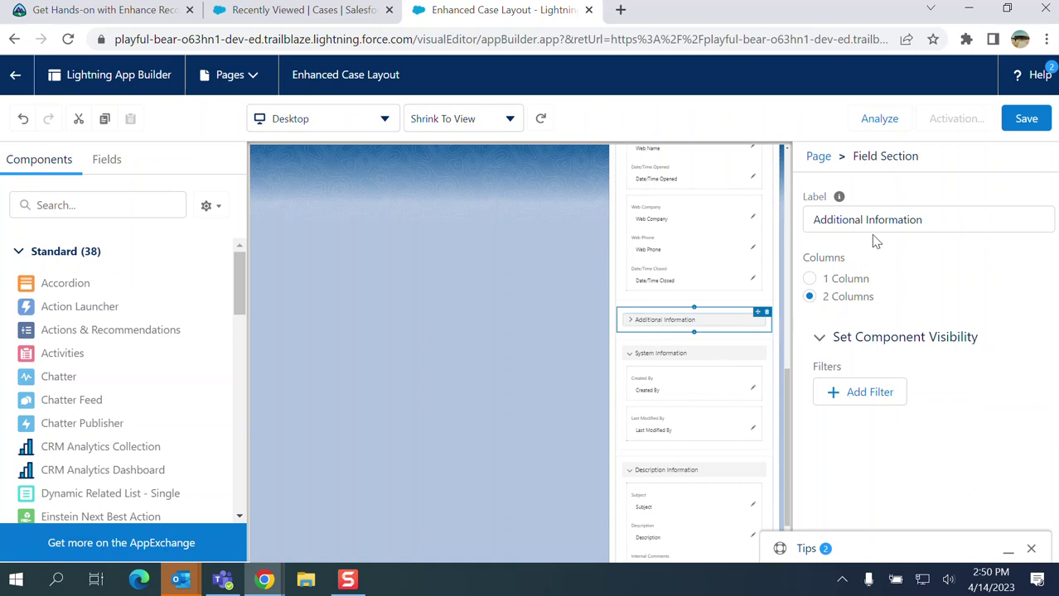
# Add a visibility filter Priority Equal High to the Additional Information section
pyautogui.click(876, 401)
pyautogui.click(622, 391)
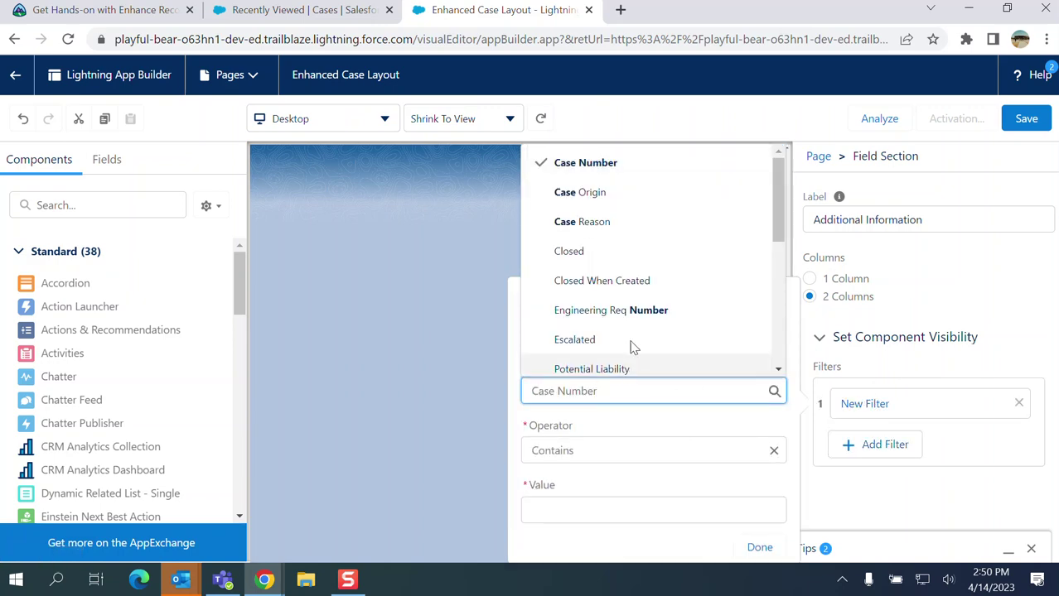
pyautogui.scroll(-3, 634, 346)
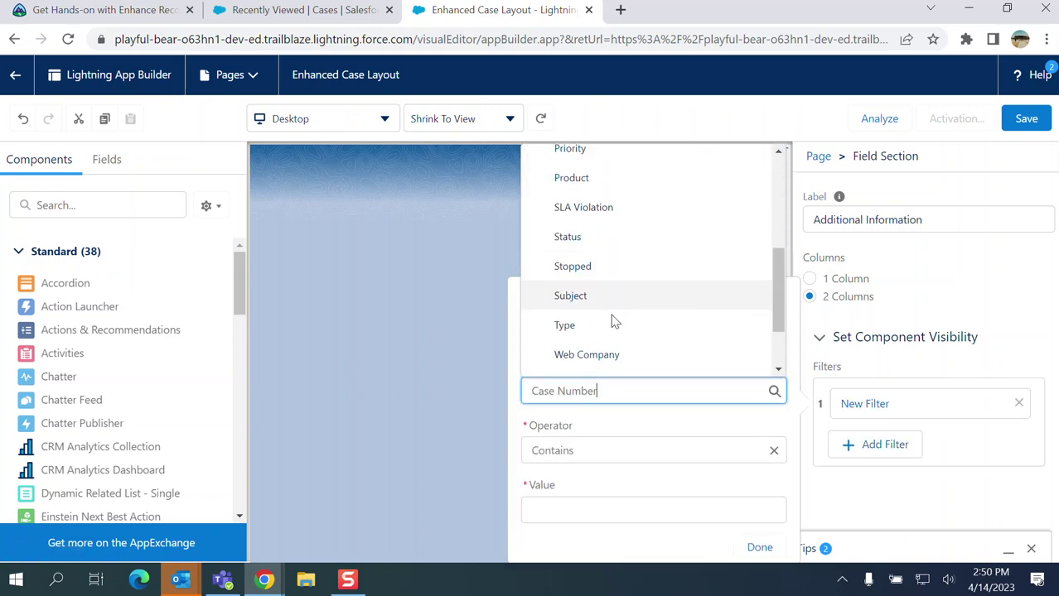
pyautogui.click(570, 149)
pyautogui.click(673, 508)
pyautogui.click(572, 533)
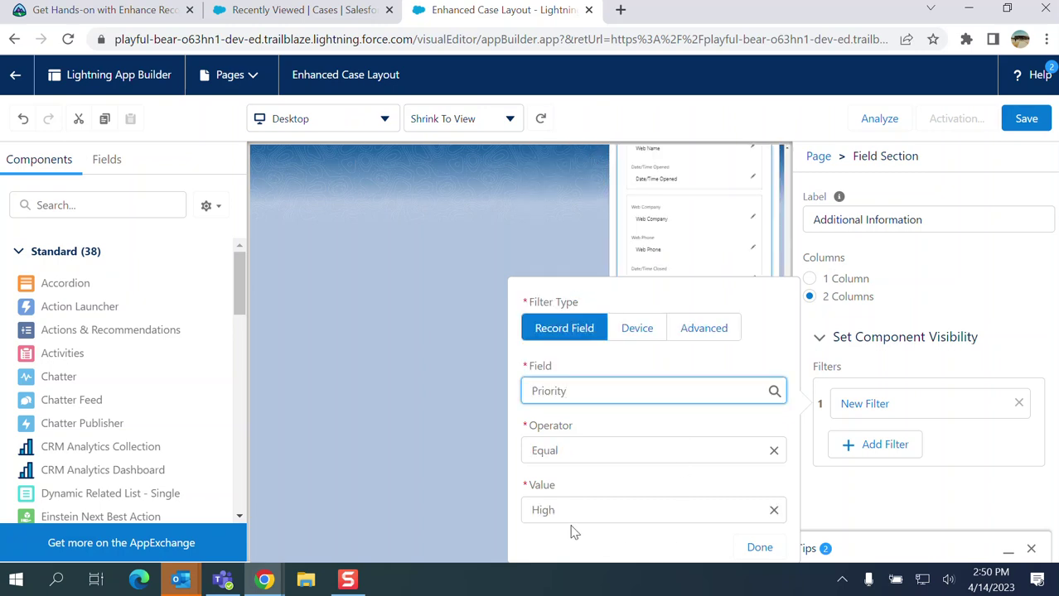
pyautogui.click(759, 548)
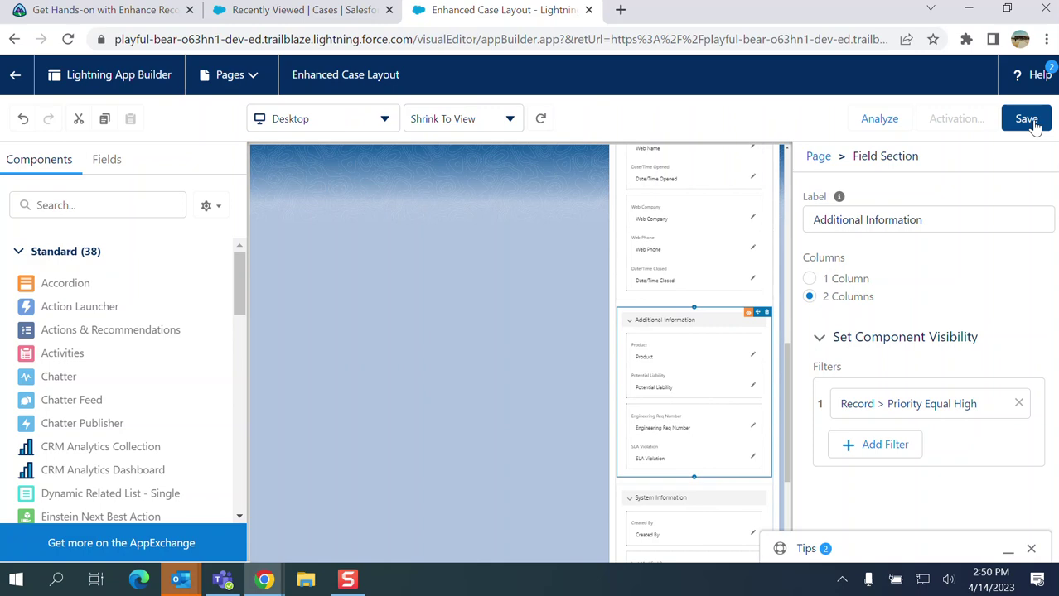
# Save Enhanced Case Layout and activate it as org default for desktop and phone
pyautogui.click(1027, 120)
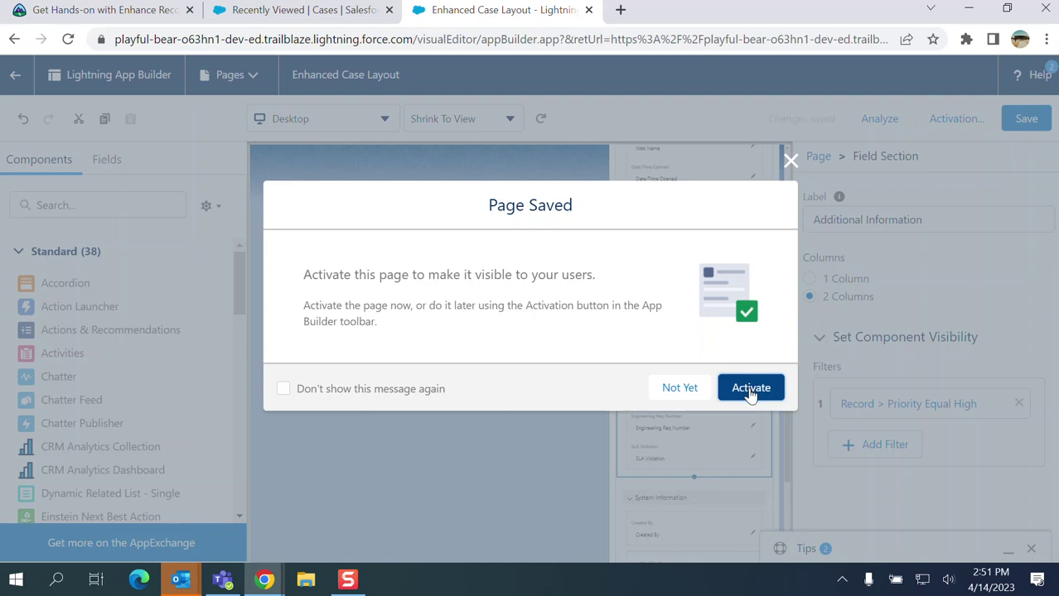
pyautogui.click(750, 391)
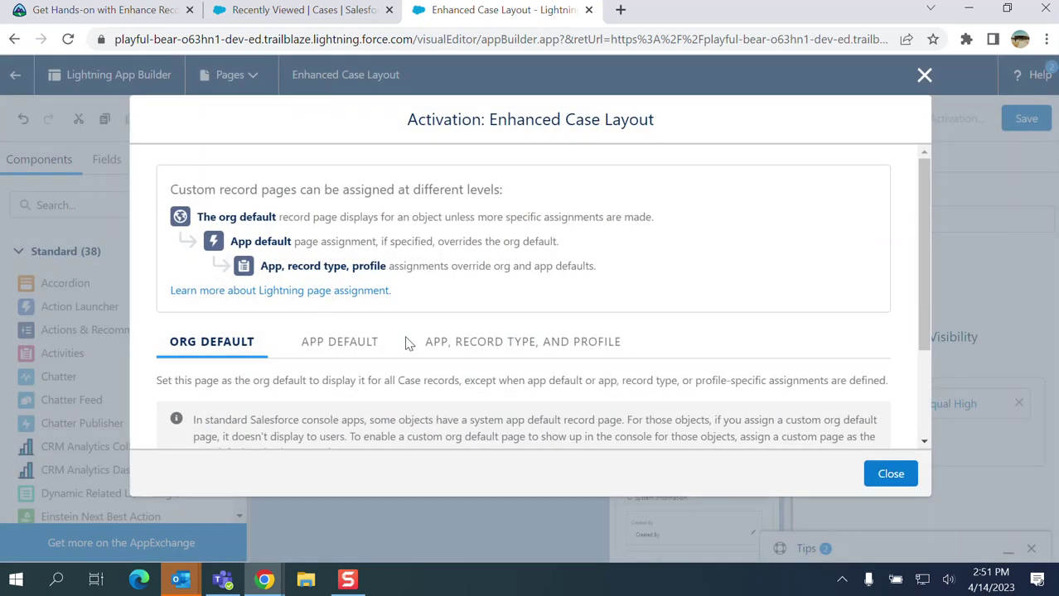
pyautogui.scroll(-3, 406, 344)
pyautogui.click(216, 379)
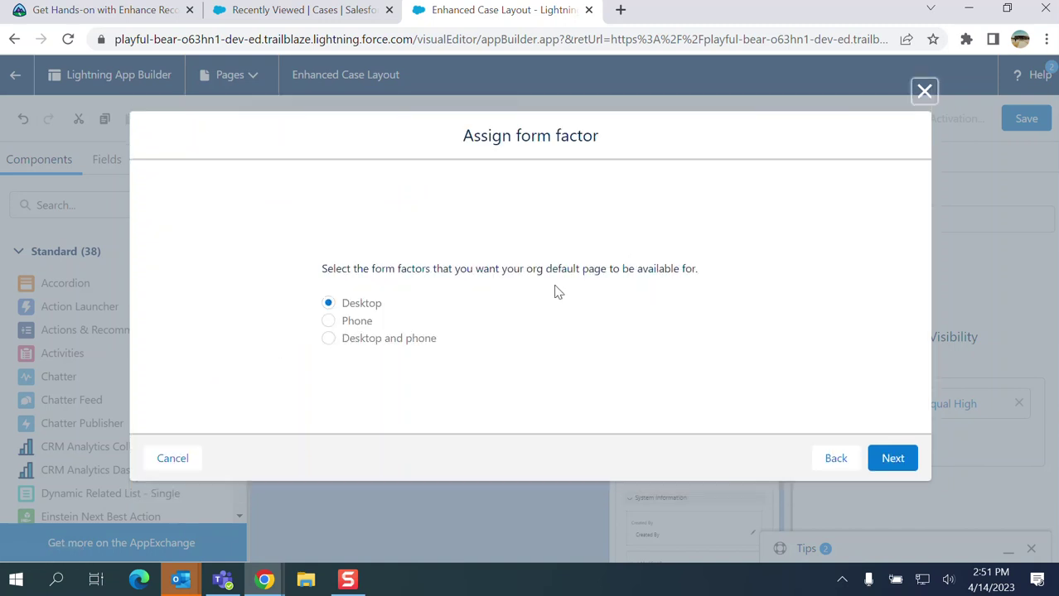
pyautogui.click(386, 341)
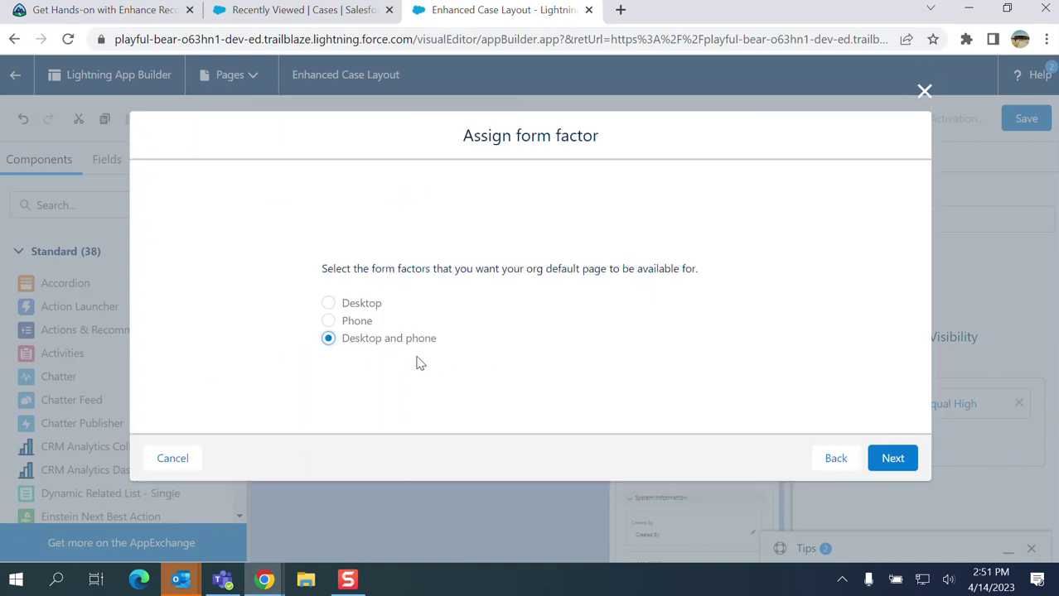
pyautogui.click(892, 458)
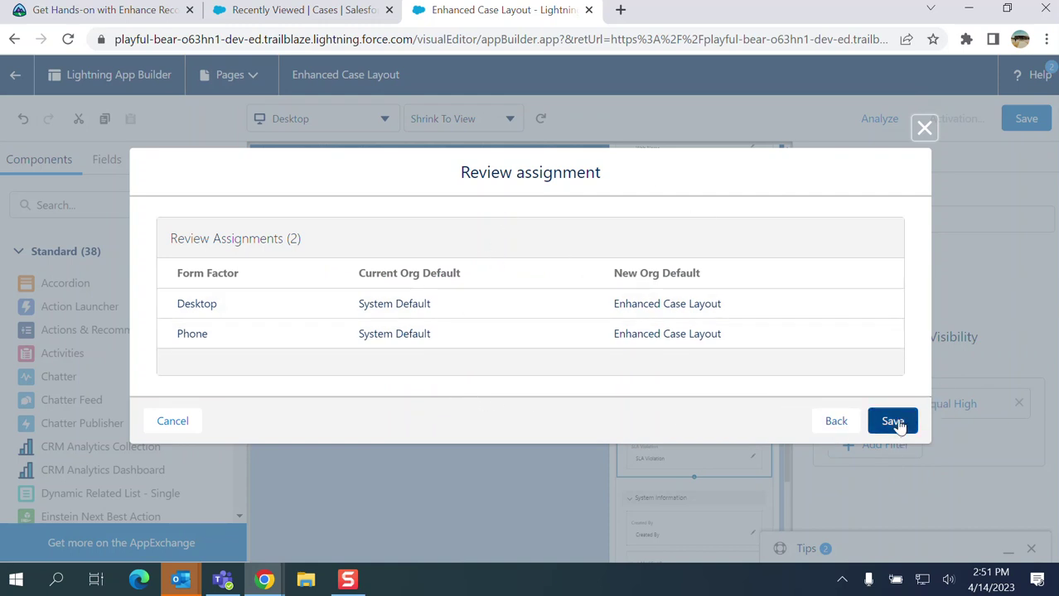
pyautogui.click(894, 422)
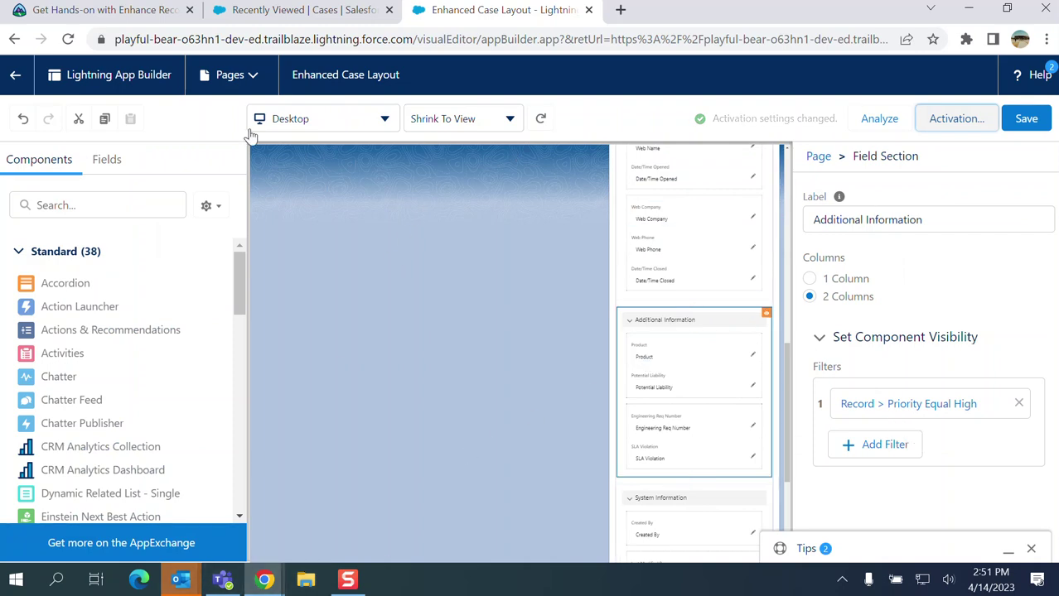
# Exit App Builder, view the Enhanced Case Layout page details, then go back to the Trailhead challenge
pyautogui.click(14, 77)
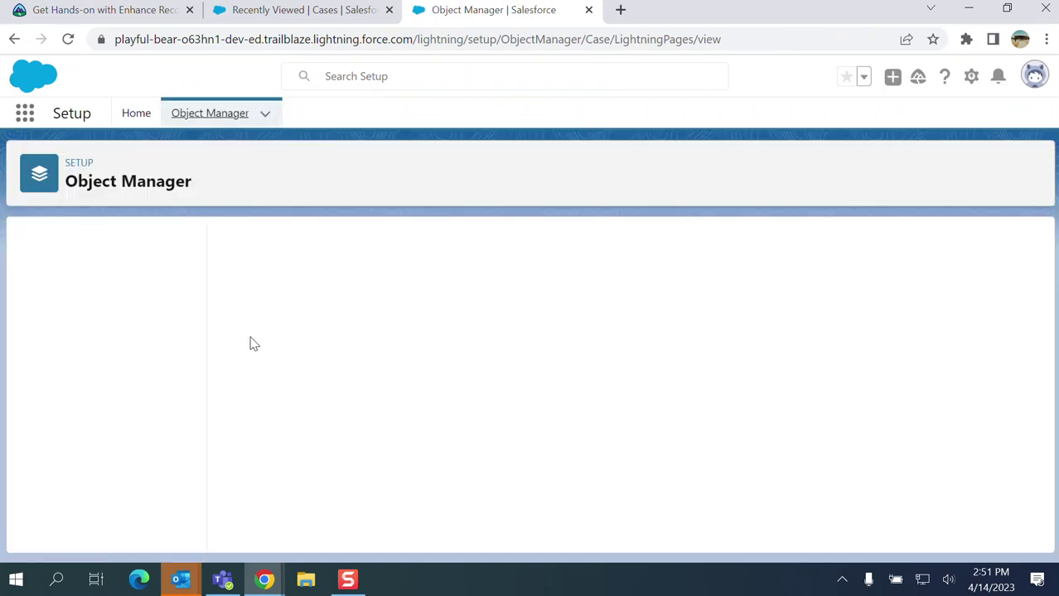
pyautogui.click(253, 318)
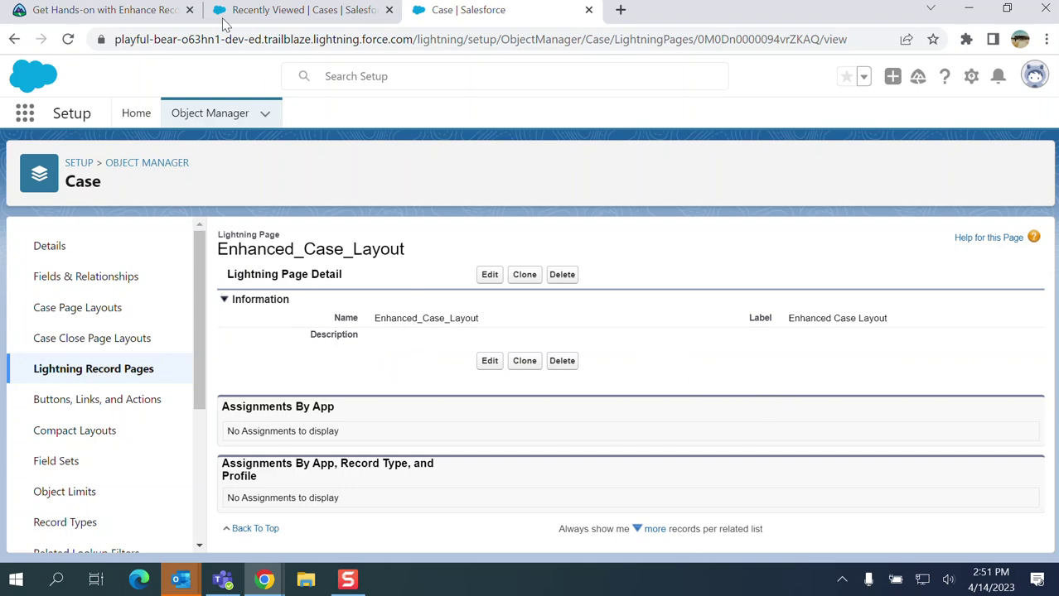
pyautogui.click(139, 17)
# Verify the hands-on challenge for 500 points, earning the Administrator Certification Maintenance (Spring '23) badge
pyautogui.scroll(-3, 366, 343)
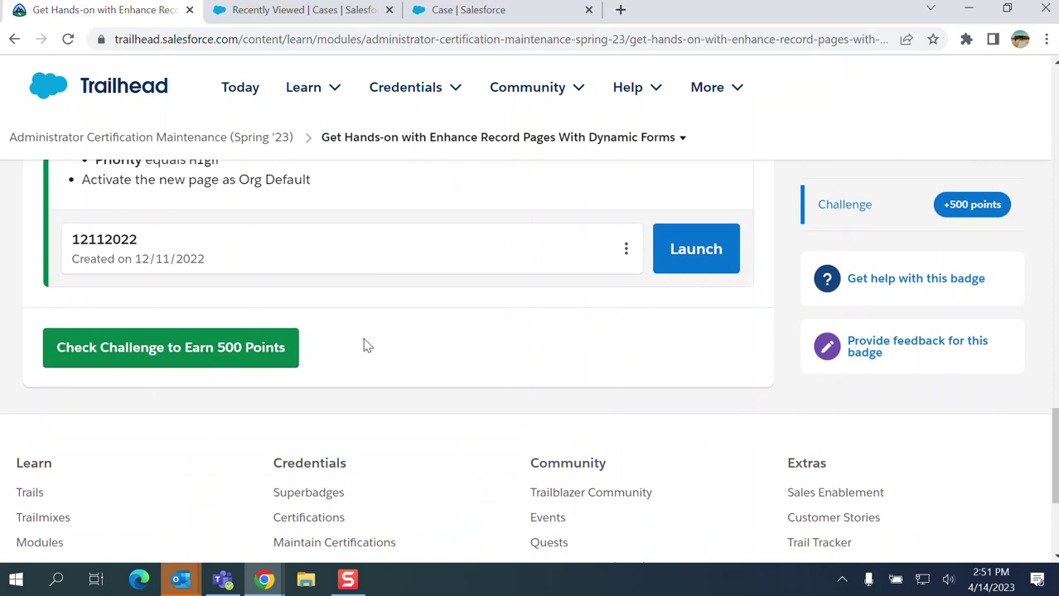
pyautogui.scroll(2, 366, 348)
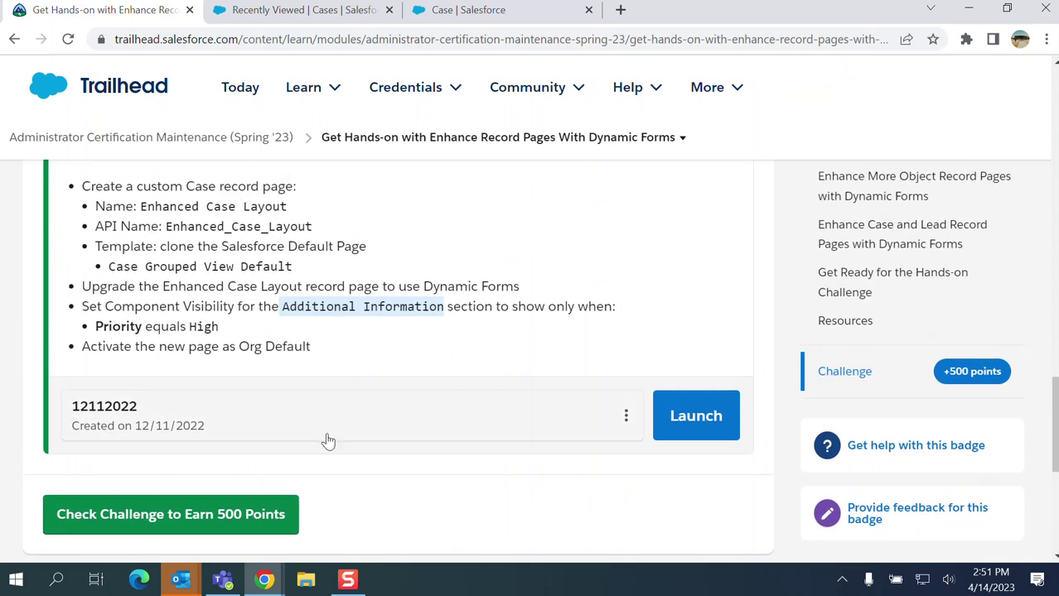
pyautogui.click(164, 517)
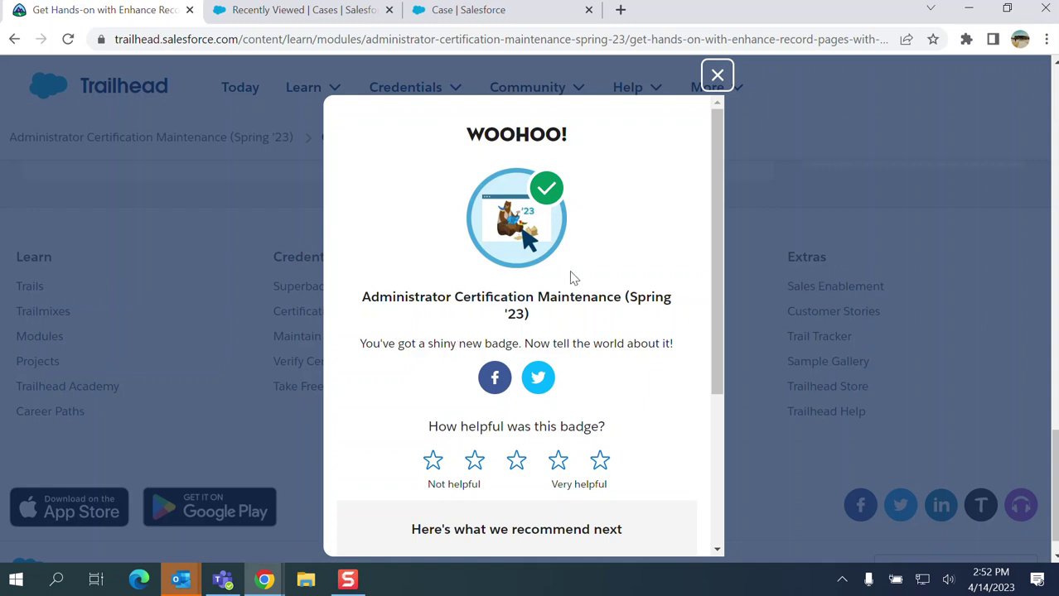
# Give the Spring '23 maintenance badge a five-star helpfulness rating
pyautogui.scroll(-2, 640, 348)
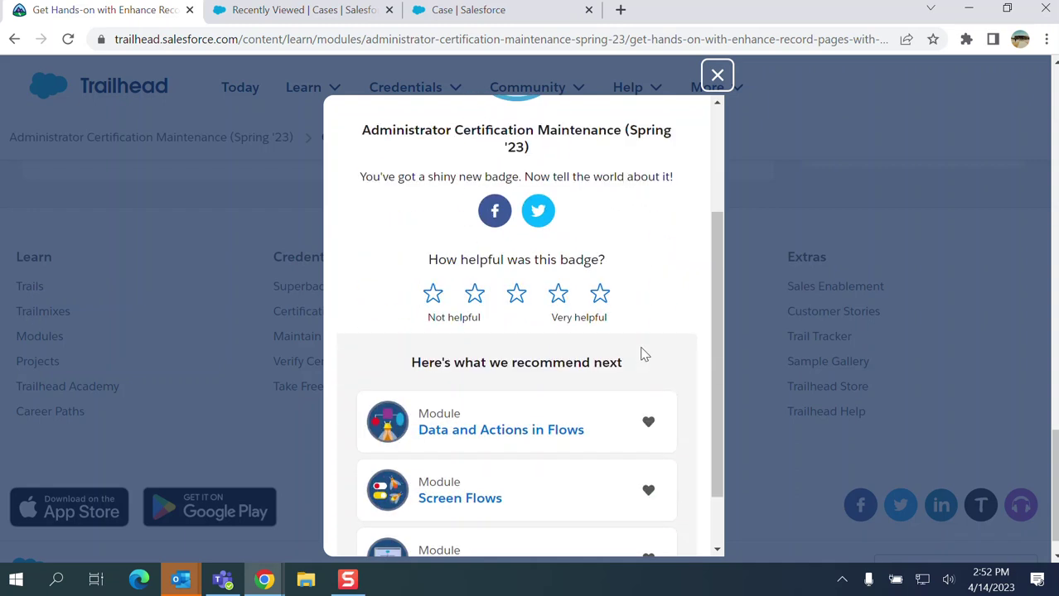
pyautogui.click(601, 298)
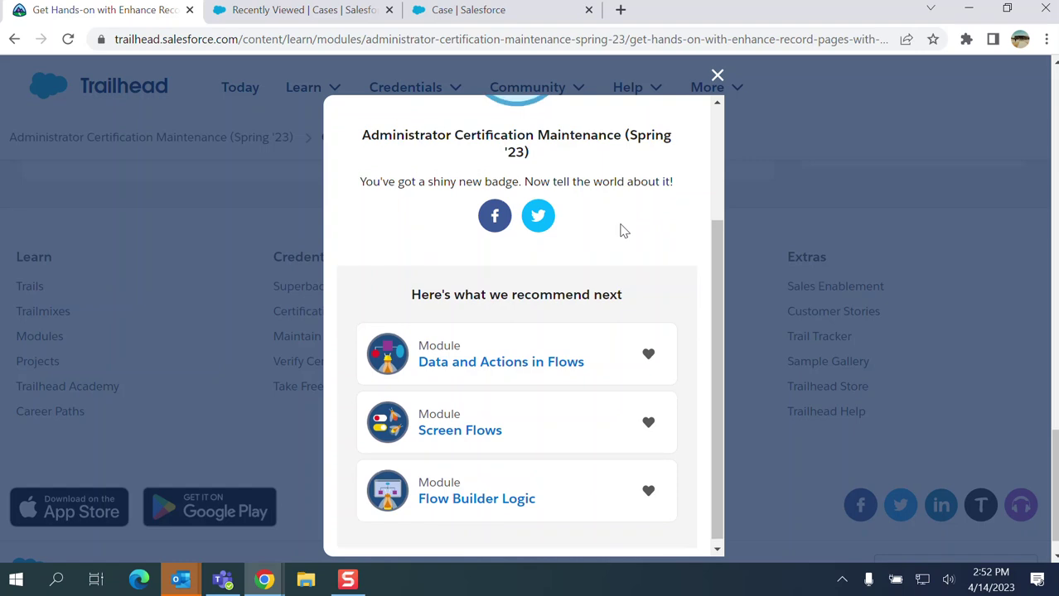
pyautogui.scroll(2, 623, 235)
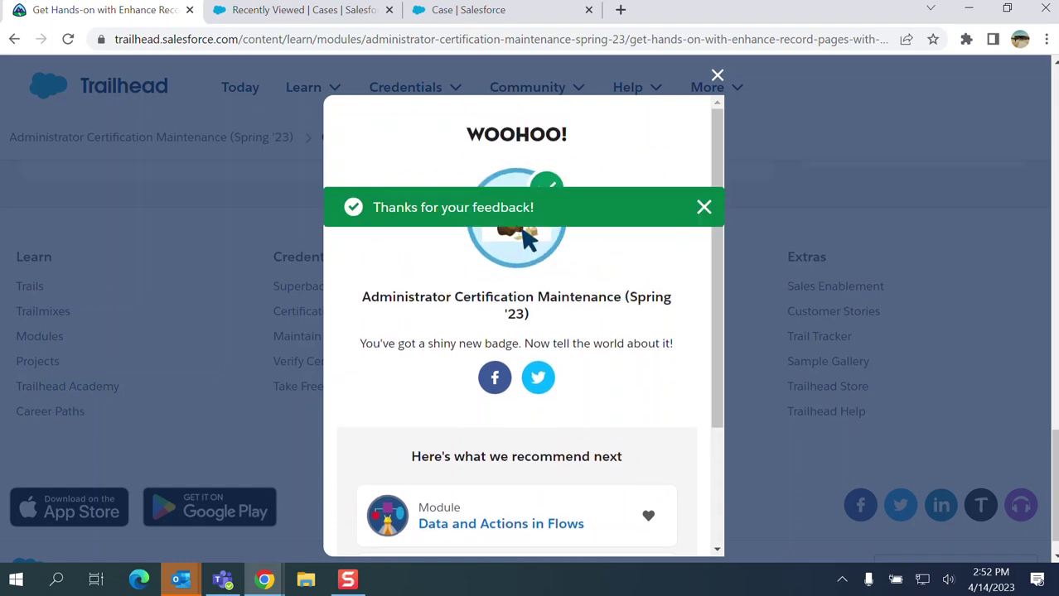